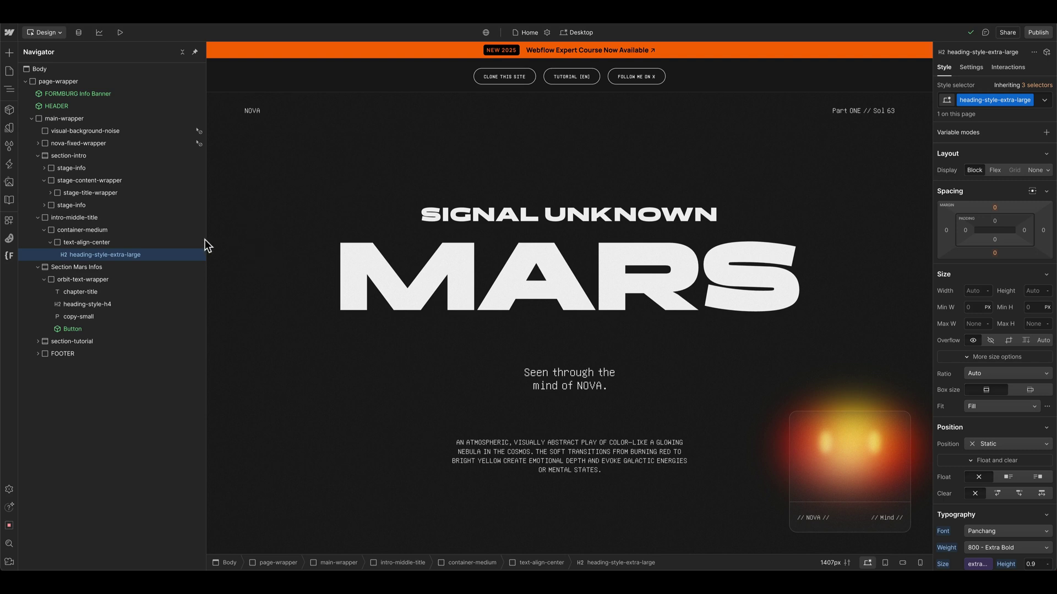
# Narrow the Navigator panel and scroll the canvas down to the 'A Journey Beyond Time and Space' heading.
pyautogui.moveTo(206, 242); pyautogui.dragTo(198, 242)
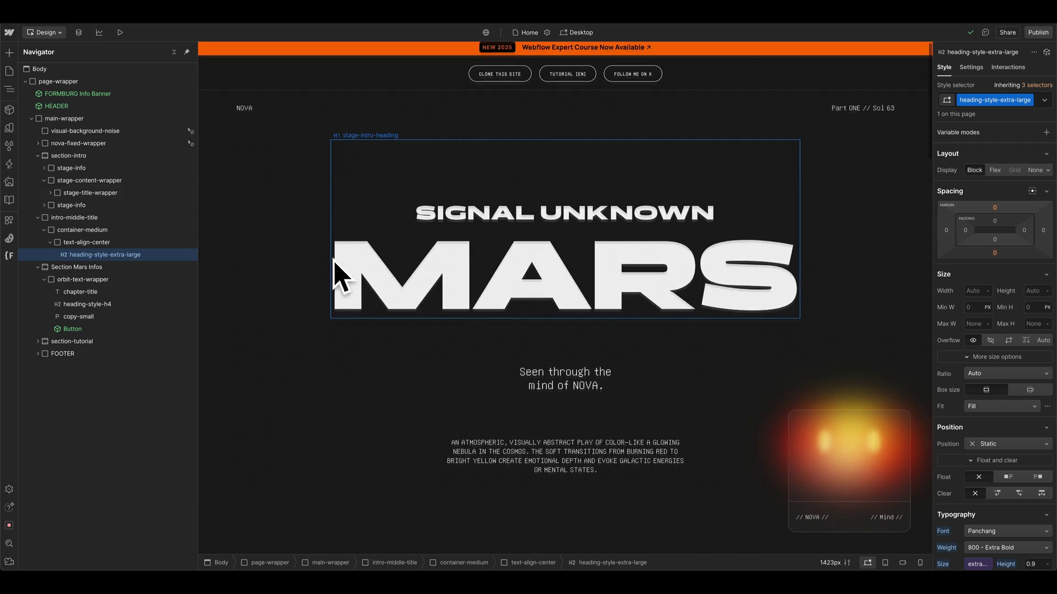
pyautogui.scroll(-8, 337, 277)
pyautogui.scroll(-2, 268, 267)
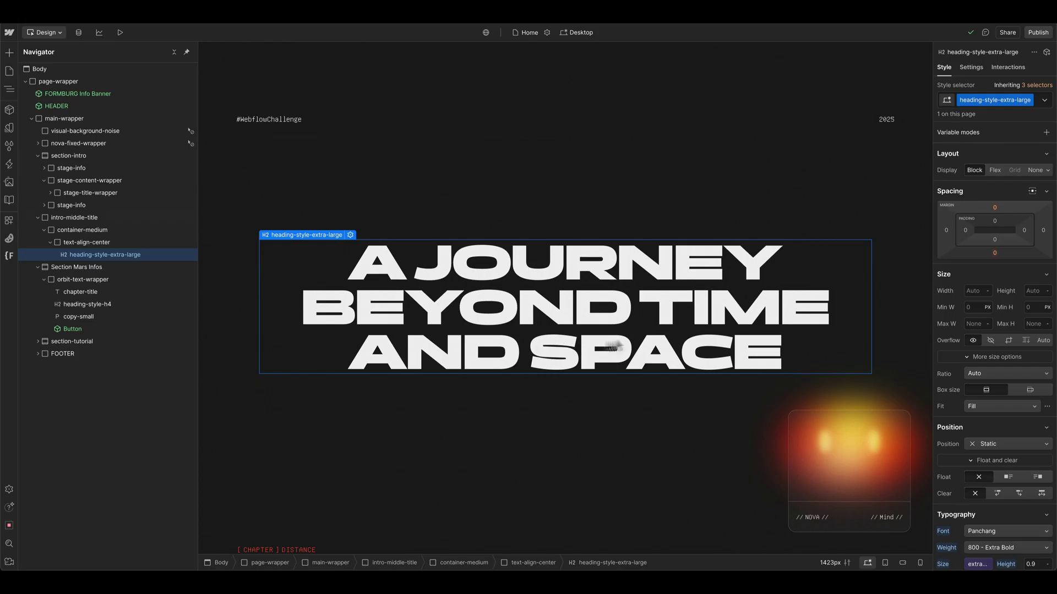
# In the heading's Settings, add the custom attribute data-fade-in-stagger with value word.
pyautogui.click(971, 67)
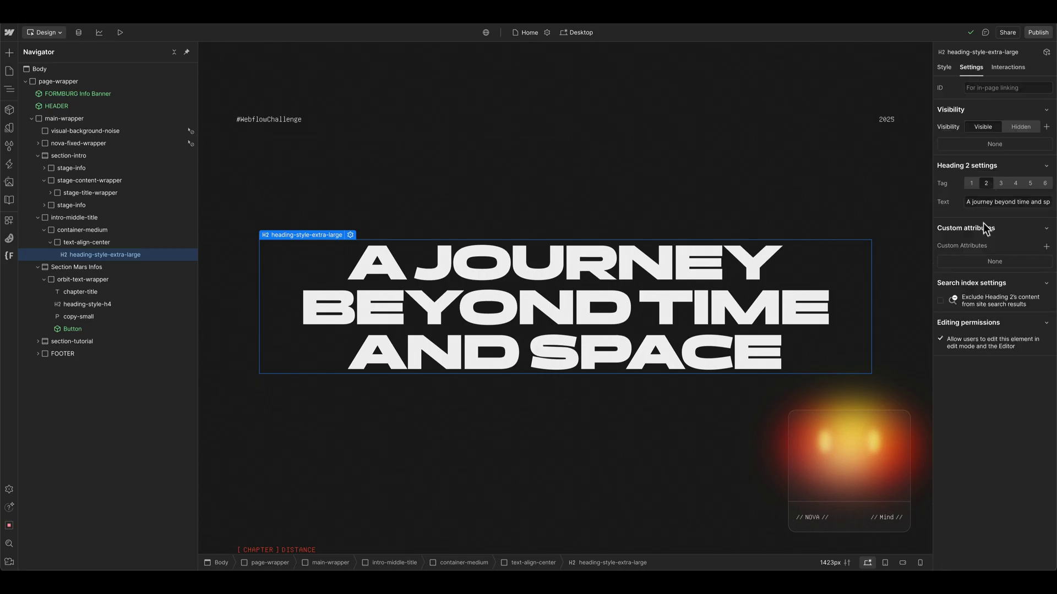
pyautogui.click(1046, 247)
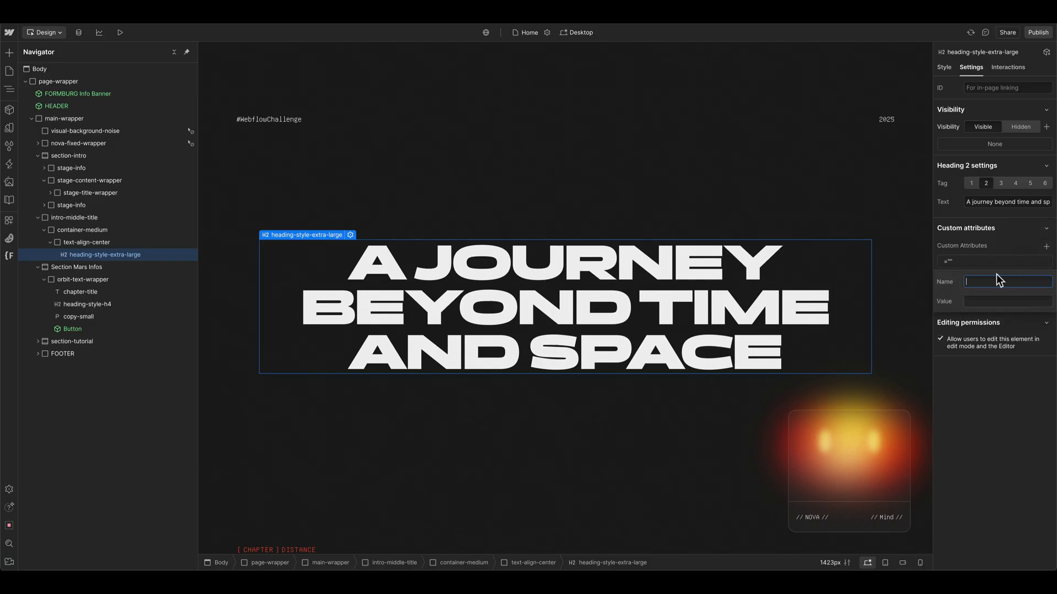
pyautogui.write('data-fade-in-stagger')
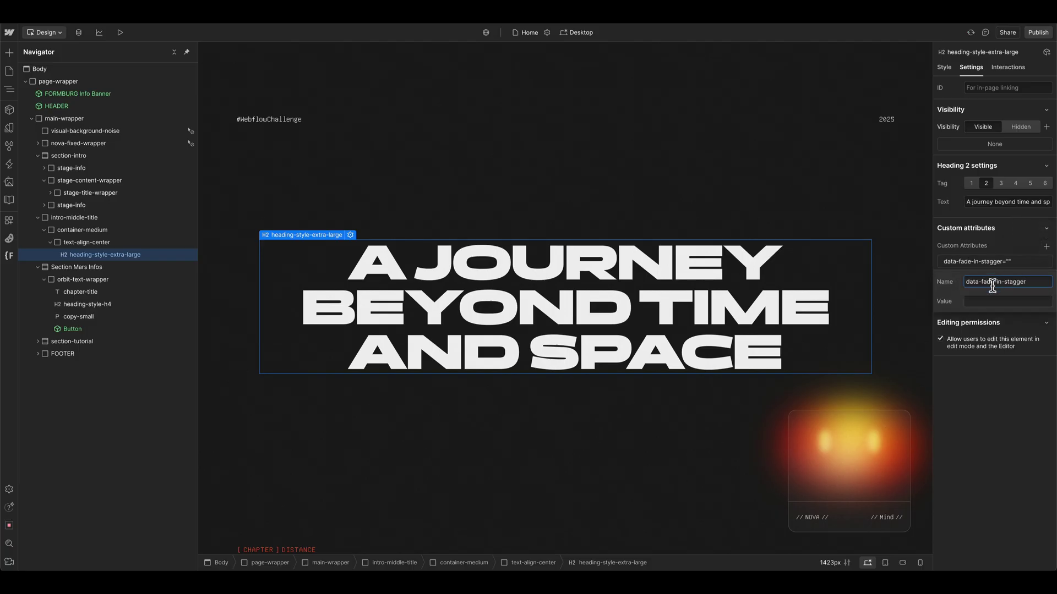
pyautogui.click(989, 301)
pyautogui.write('word')
pyautogui.press('Return')
# Add a Scroll-triggered interaction to the heading and name it data-fade-in-stagger="word".
pyautogui.click(1007, 71)
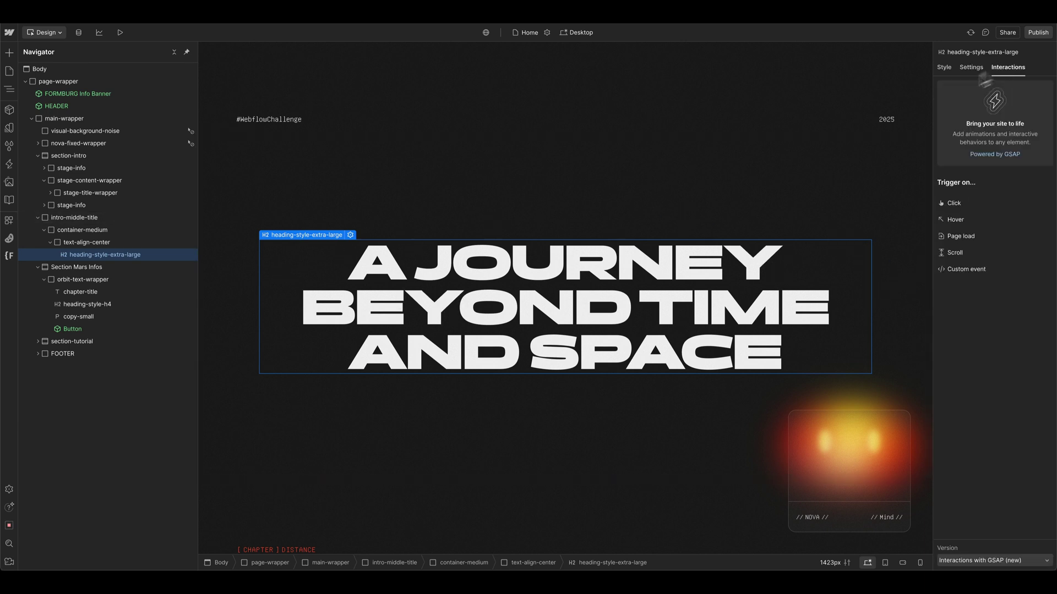
pyautogui.click(962, 255)
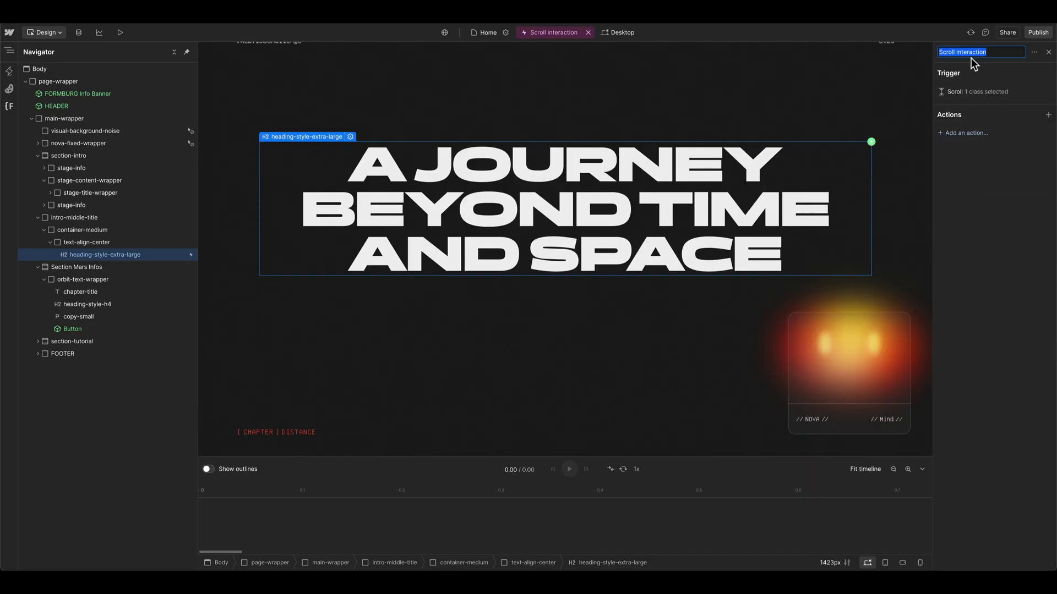
pyautogui.write('data-fade-in-stagger')
pyautogui.write('="word"')
pyautogui.press('Return')
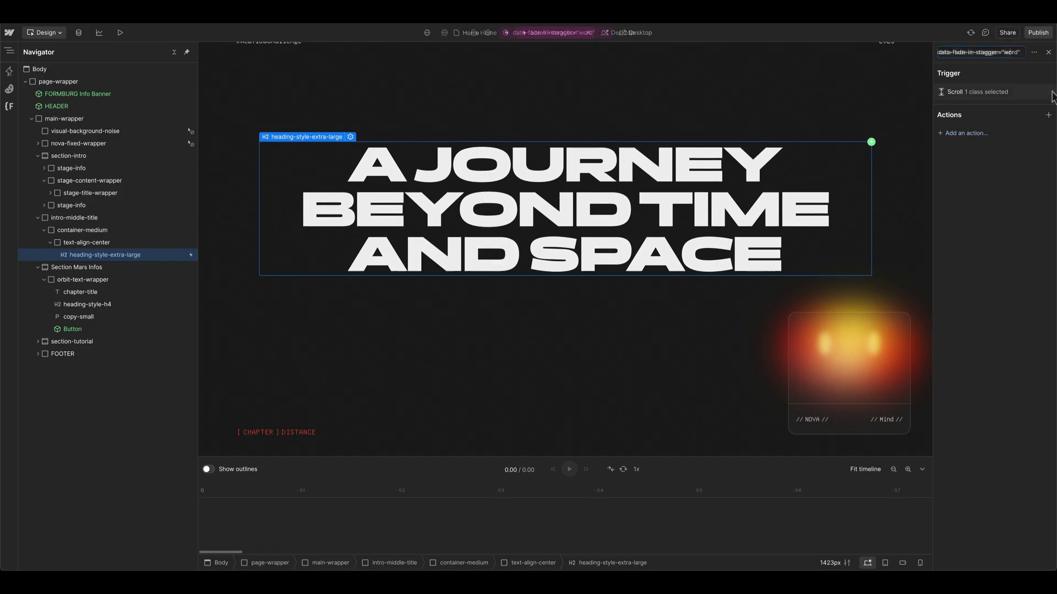
pyautogui.click(9, 71)
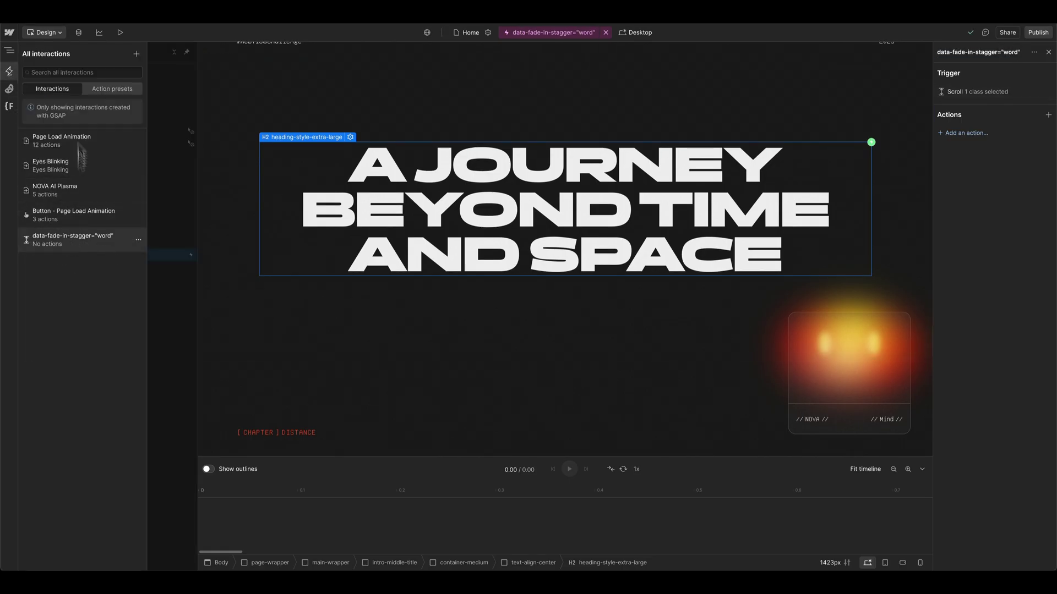
pyautogui.click(9, 50)
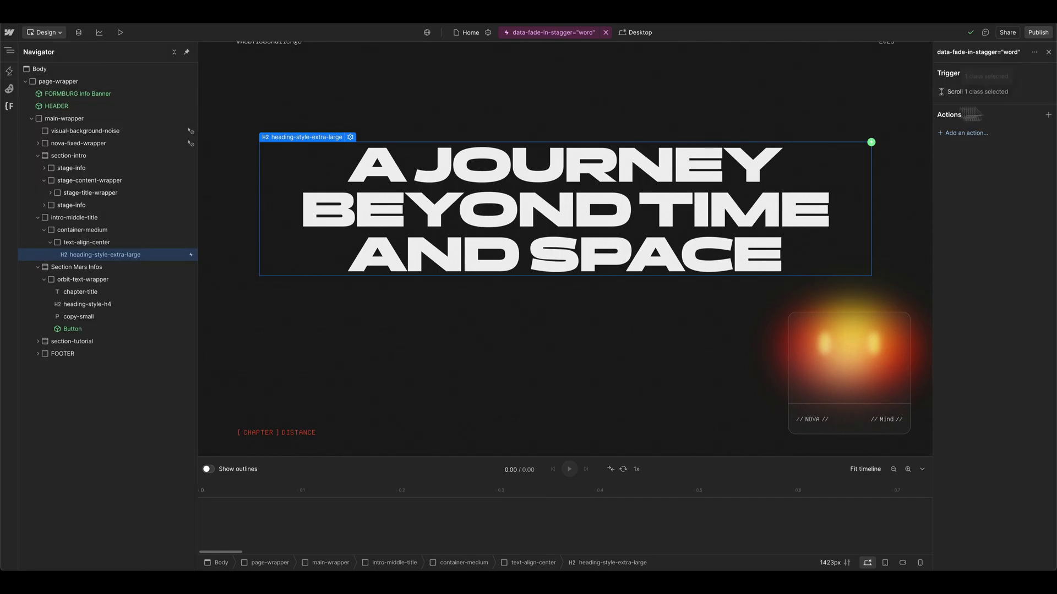
# Set the scroll trigger's target to Attribute data-fade-in-stagger with value word.
pyautogui.click(971, 96)
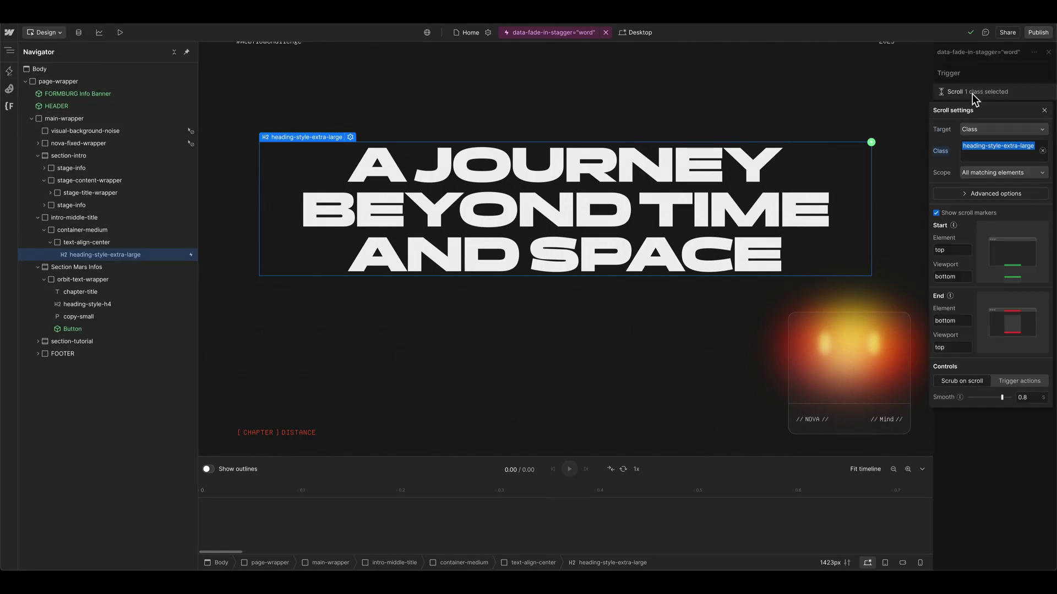
pyautogui.click(981, 129)
pyautogui.click(977, 194)
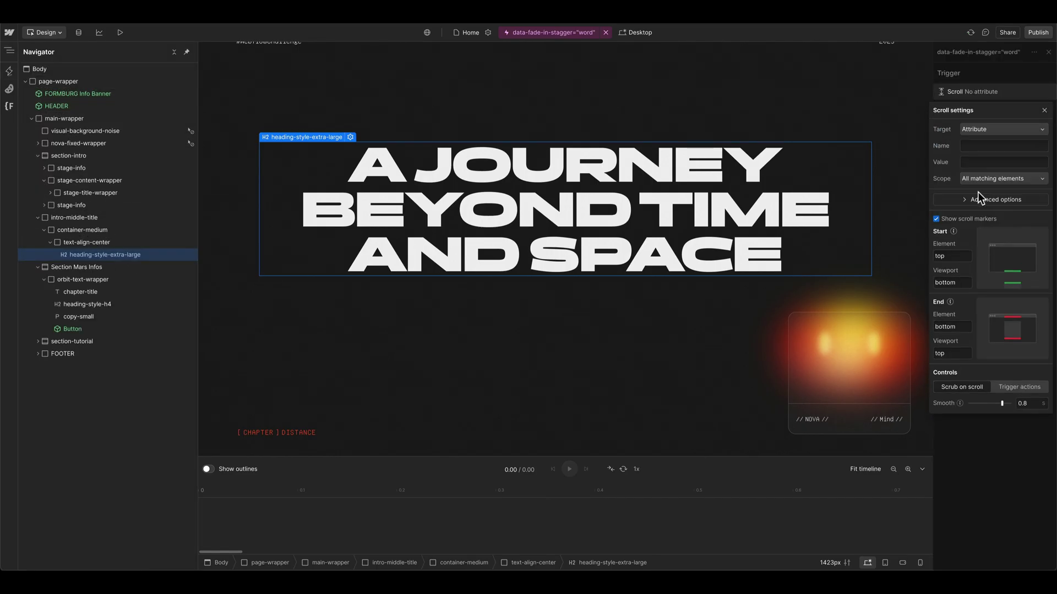
pyautogui.click(986, 144)
pyautogui.write('data-fade-in-stagger')
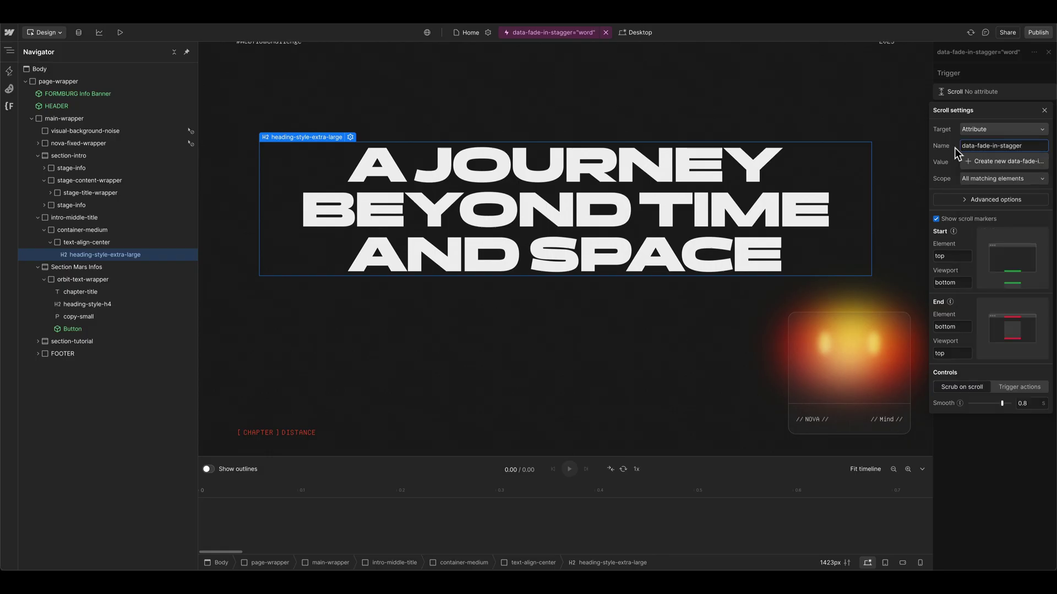
pyautogui.click(992, 160)
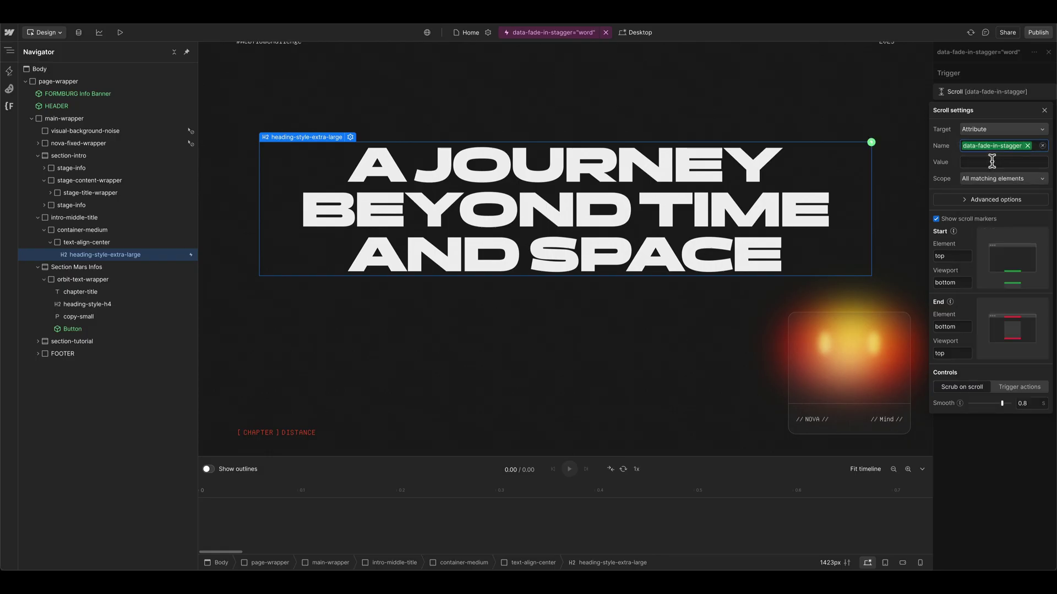
pyautogui.click(982, 162)
pyautogui.press('Return')
# Switch the trigger to actions: Play on enter, no action on leave.
pyautogui.click(1020, 388)
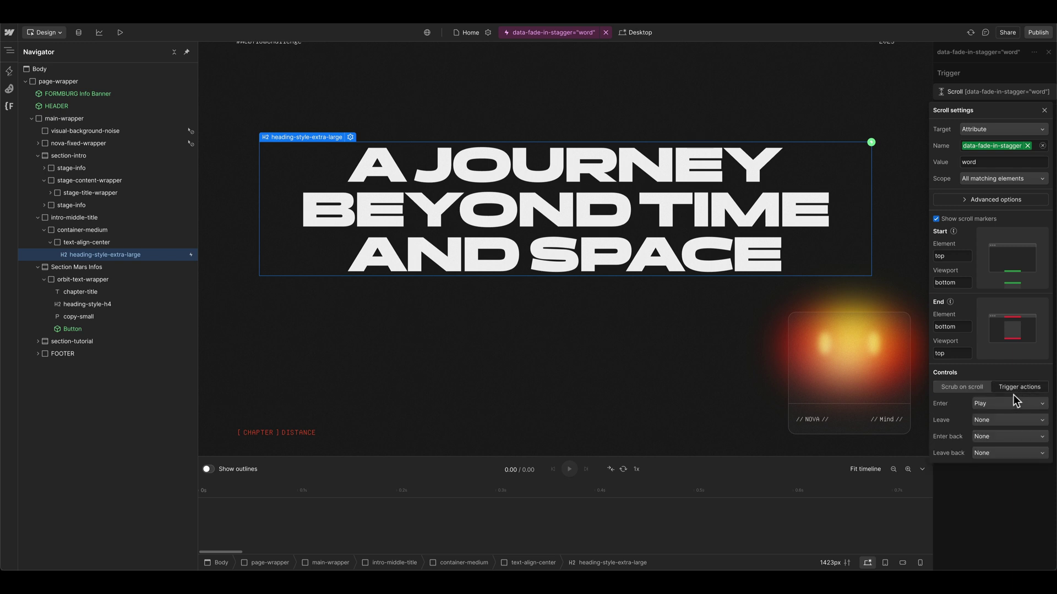
pyautogui.click(1001, 405)
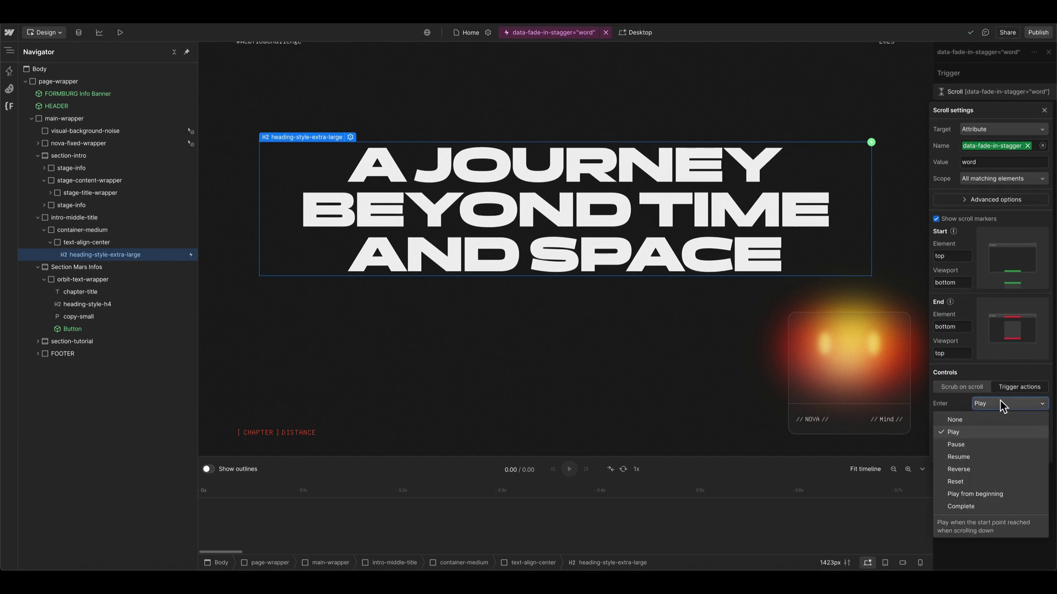
pyautogui.click(985, 434)
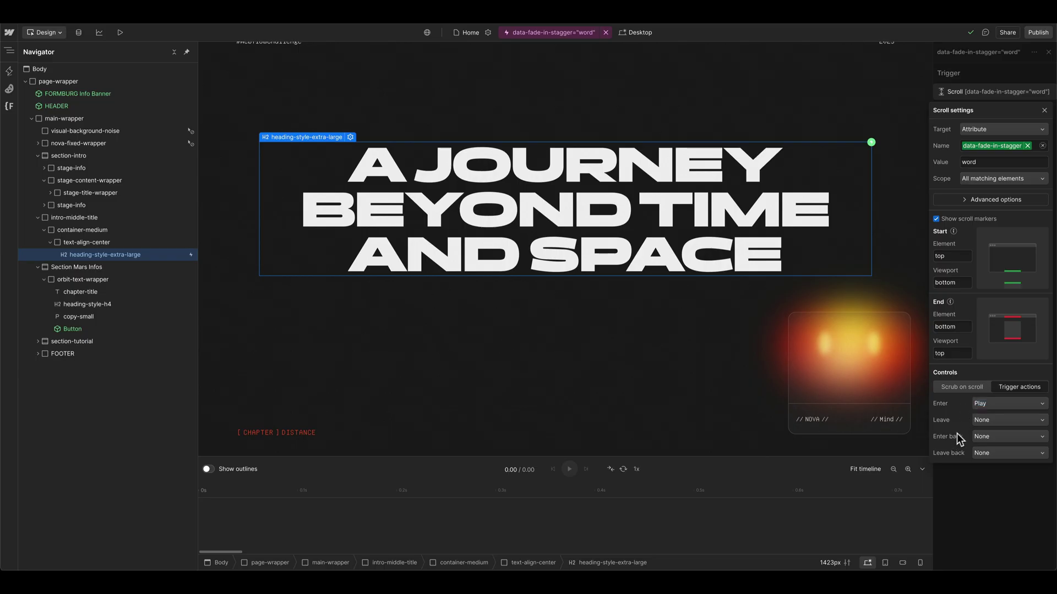
pyautogui.click(987, 423)
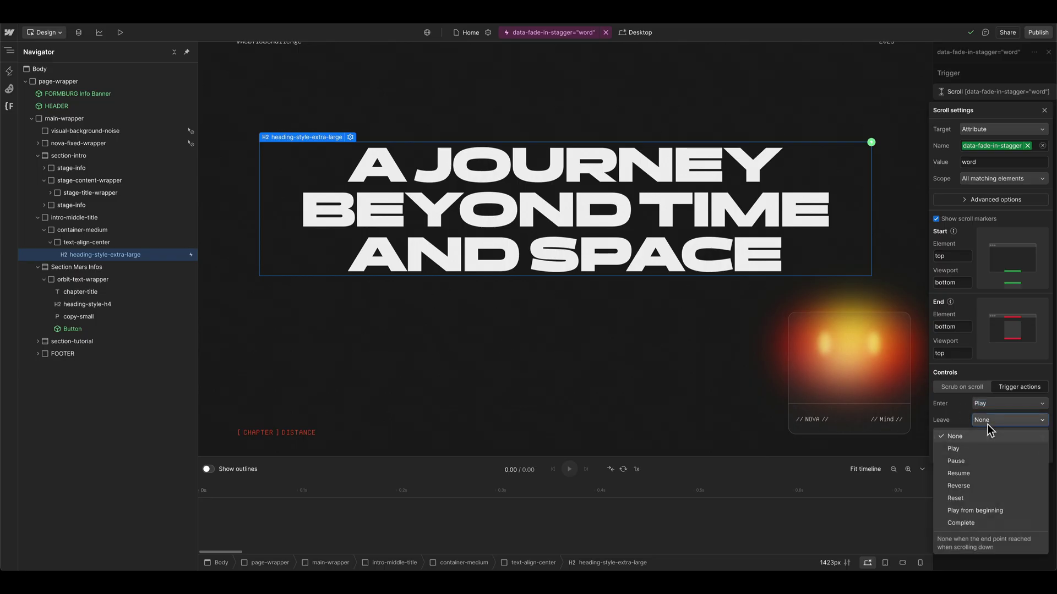
pyautogui.click(949, 415)
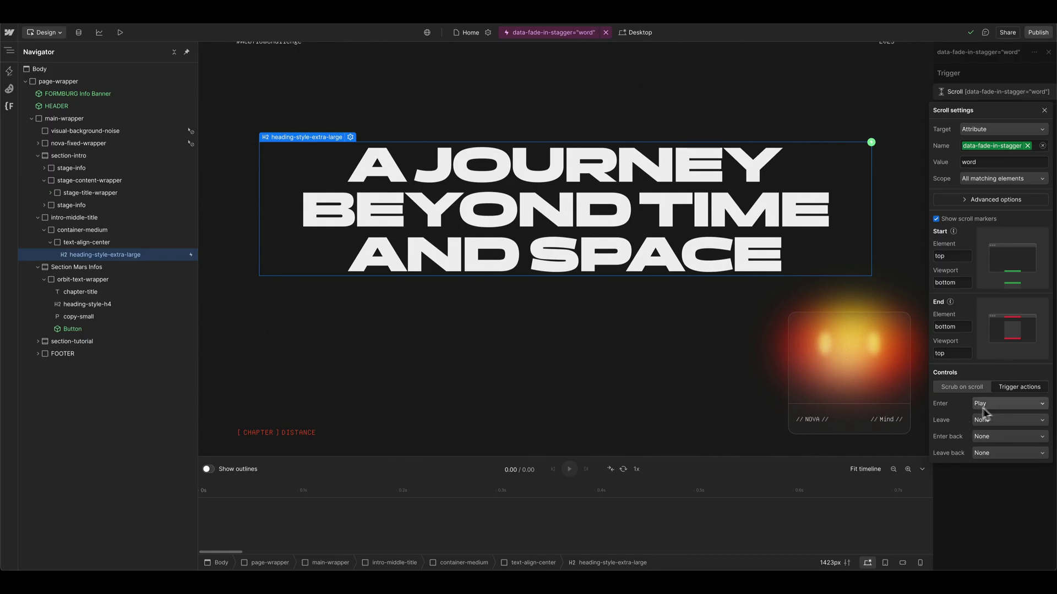
pyautogui.click(975, 87)
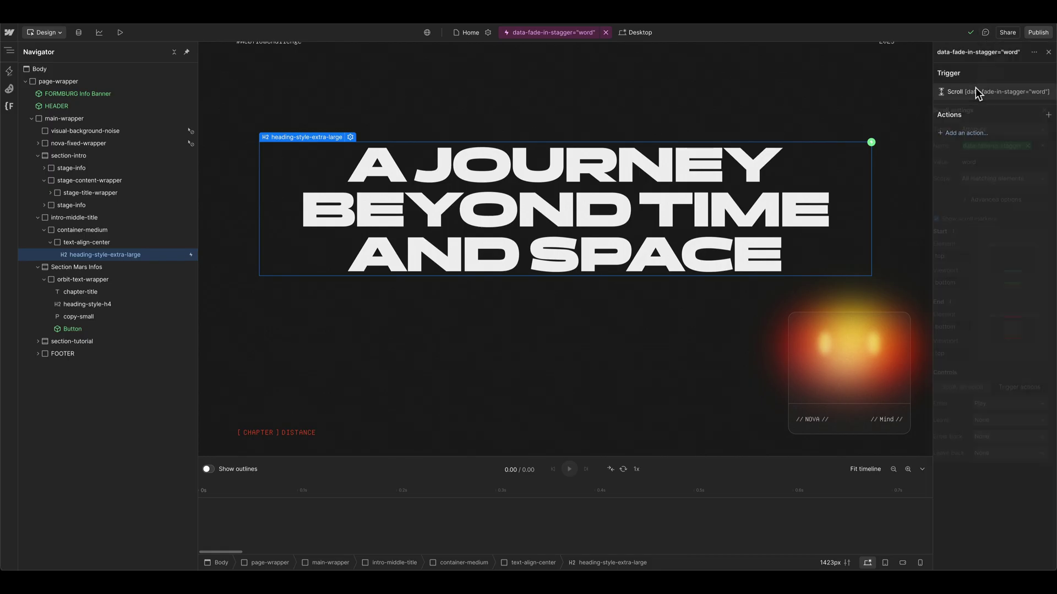
# Add a Stagger fade in action from More actions, with Split text set to Word.
pyautogui.click(970, 134)
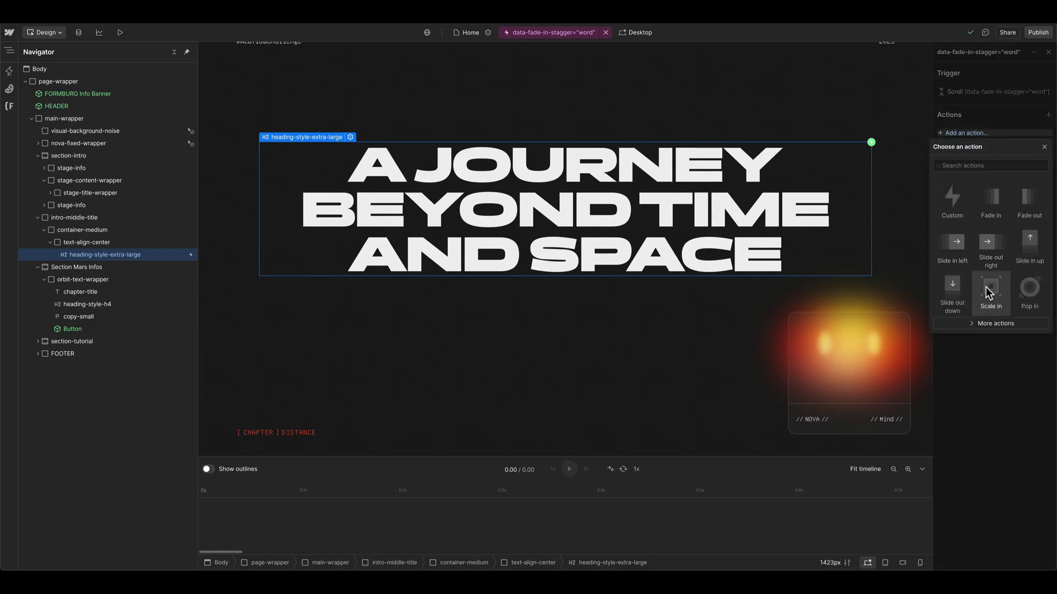
pyautogui.click(986, 325)
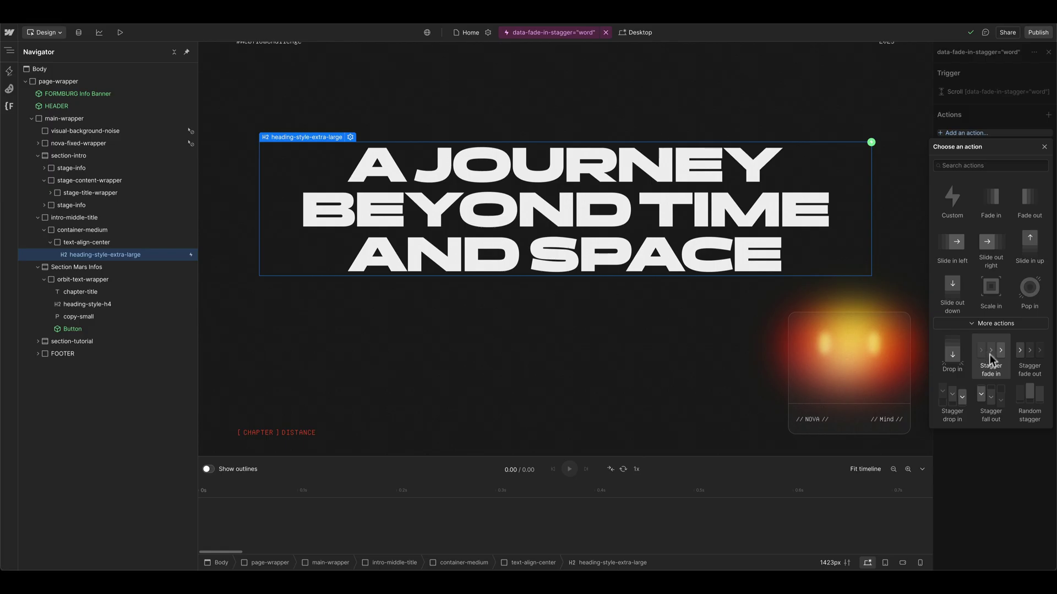
pyautogui.click(989, 355)
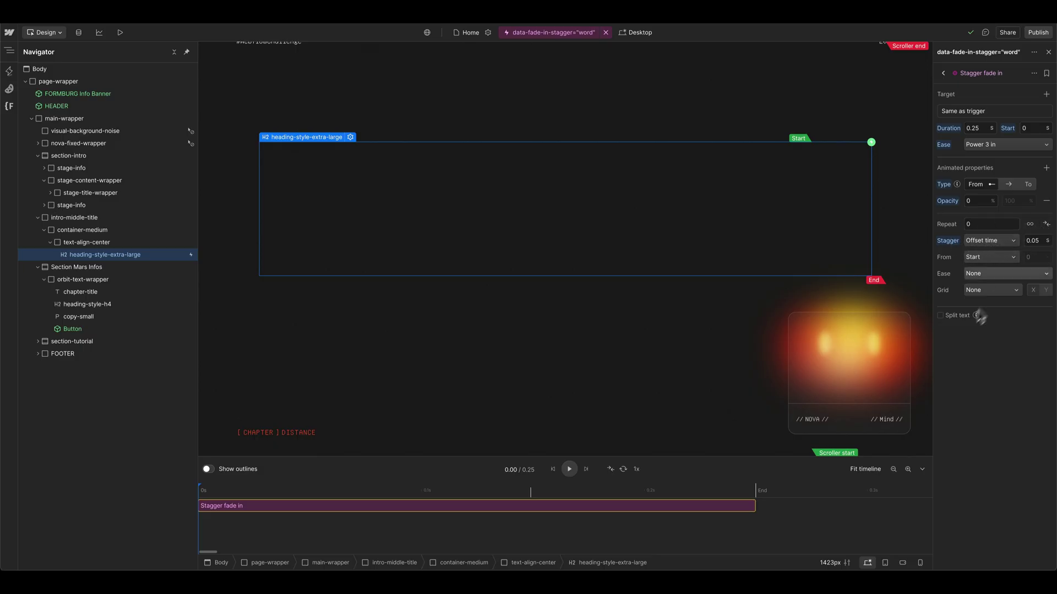
pyautogui.click(956, 315)
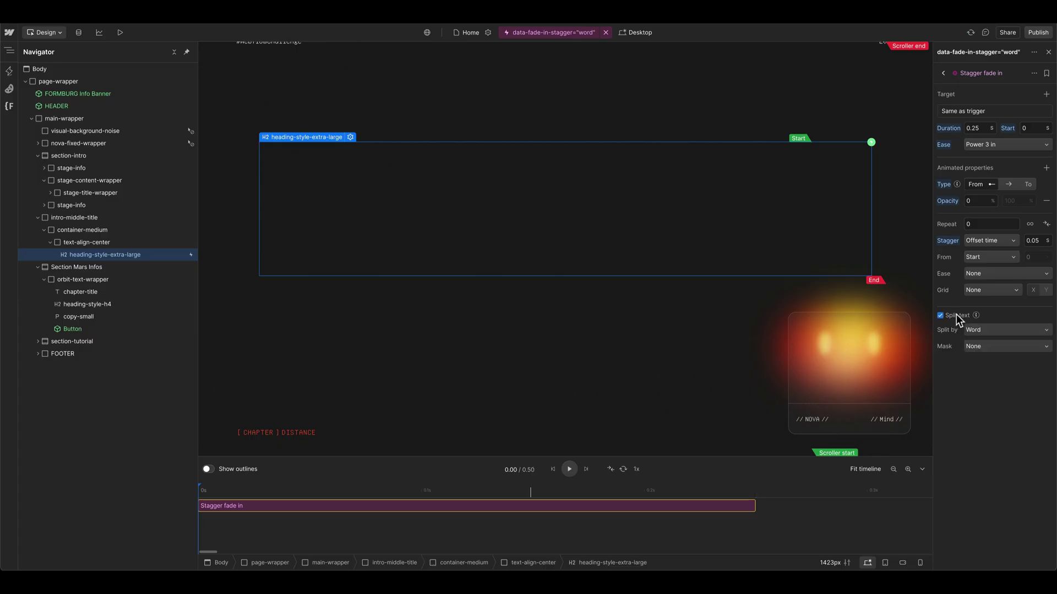
pyautogui.click(986, 331)
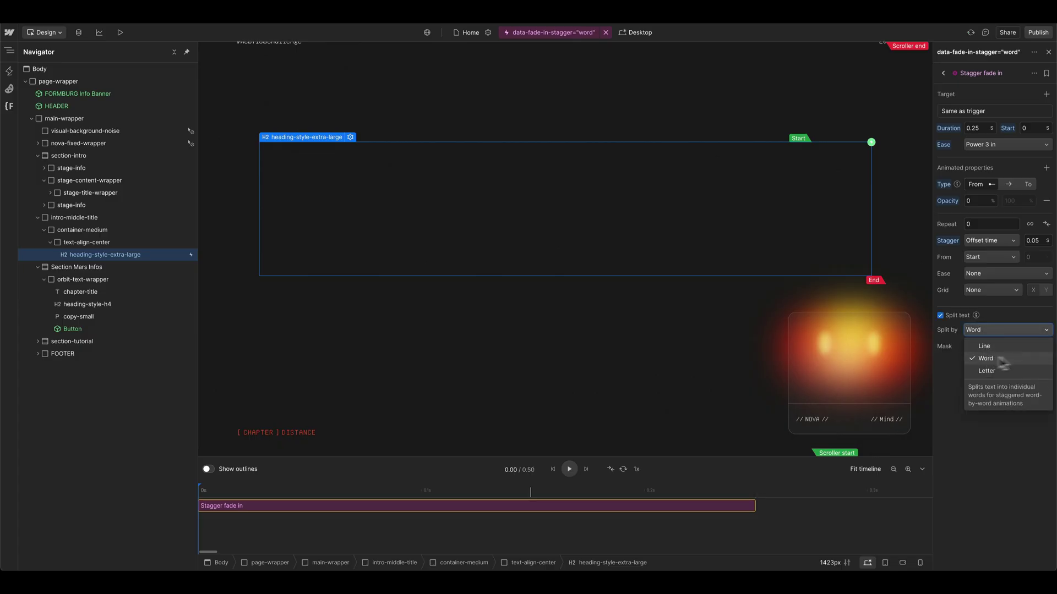
pyautogui.click(953, 342)
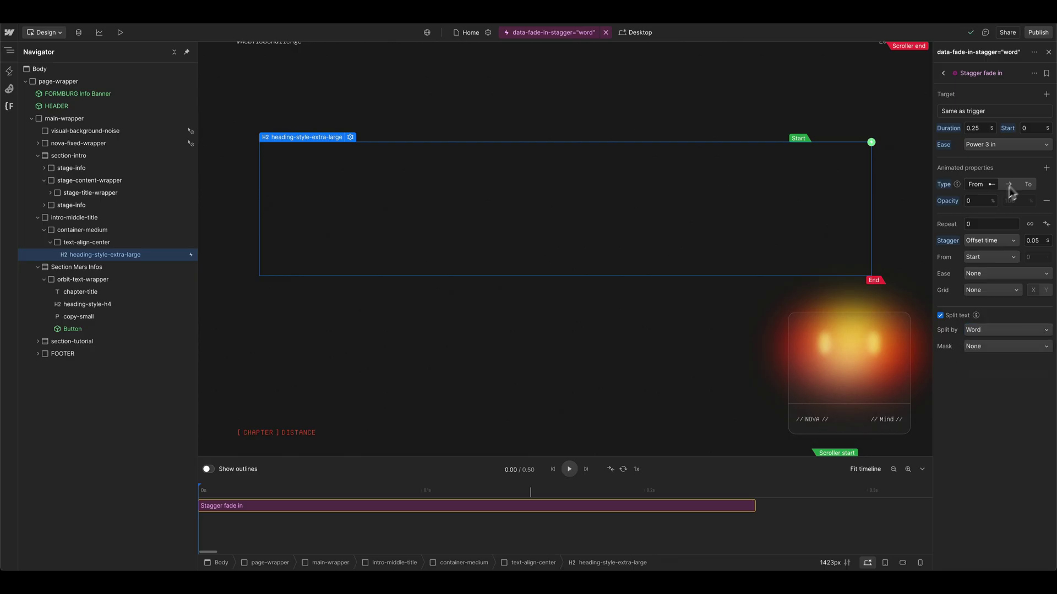
pyautogui.click(1044, 168)
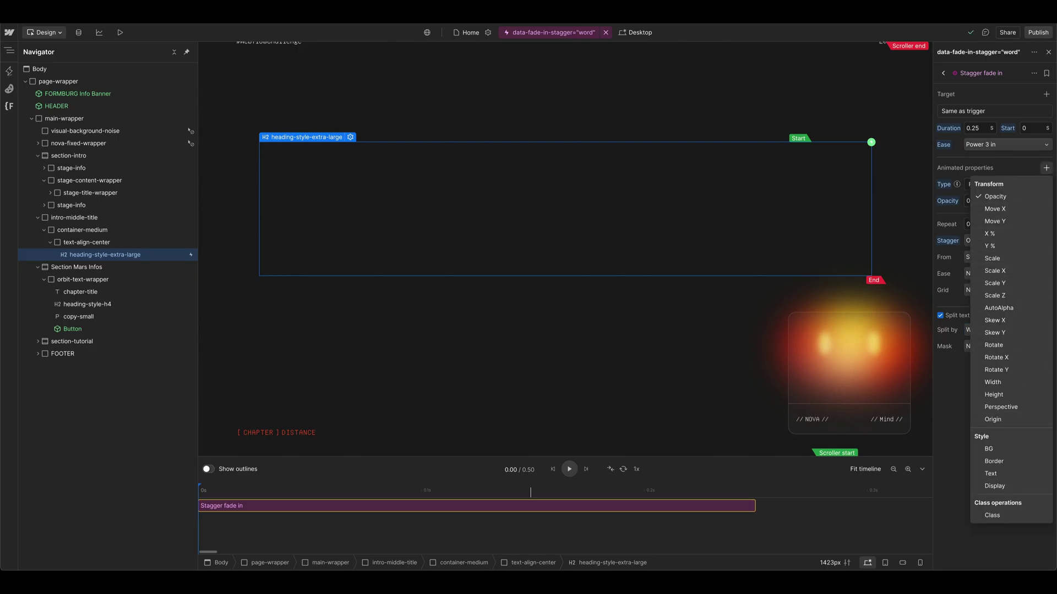
# Play and replay the heading's word-stagger fade-in preview.
pyautogui.click(989, 58)
pyautogui.click(569, 469)
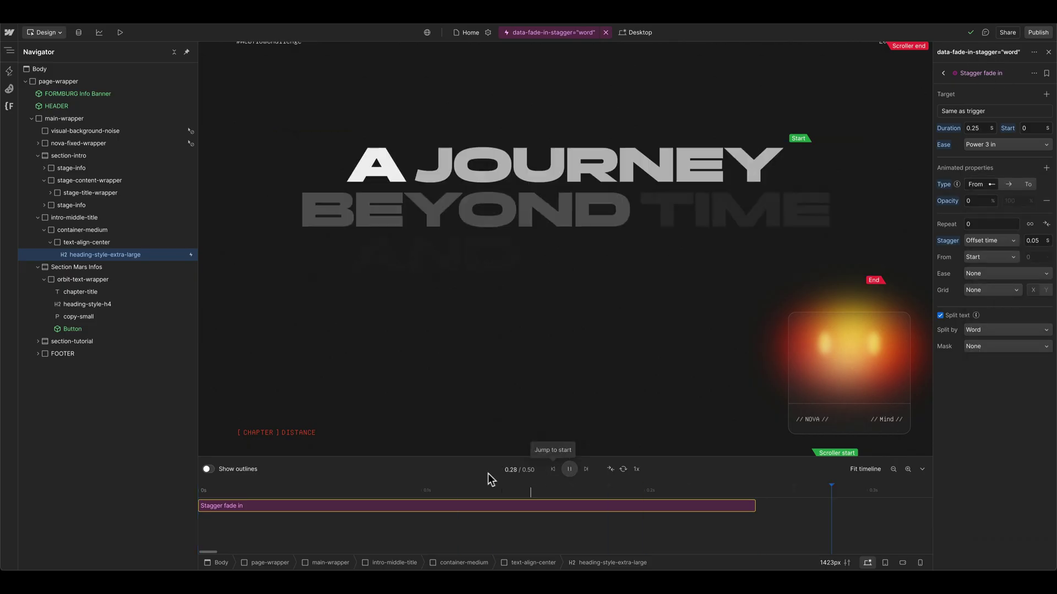
pyautogui.click(554, 468)
pyautogui.click(568, 468)
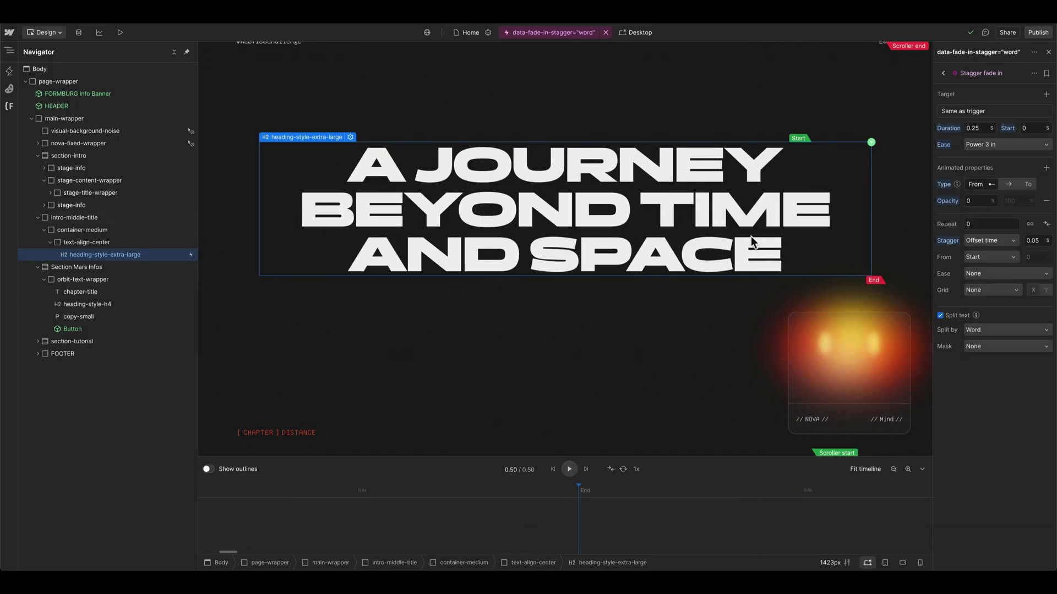
# Set the fade-in duration to 1.2 s with Power 1 in out easing, then replay it.
pyautogui.click(980, 128)
pyautogui.press('Return')
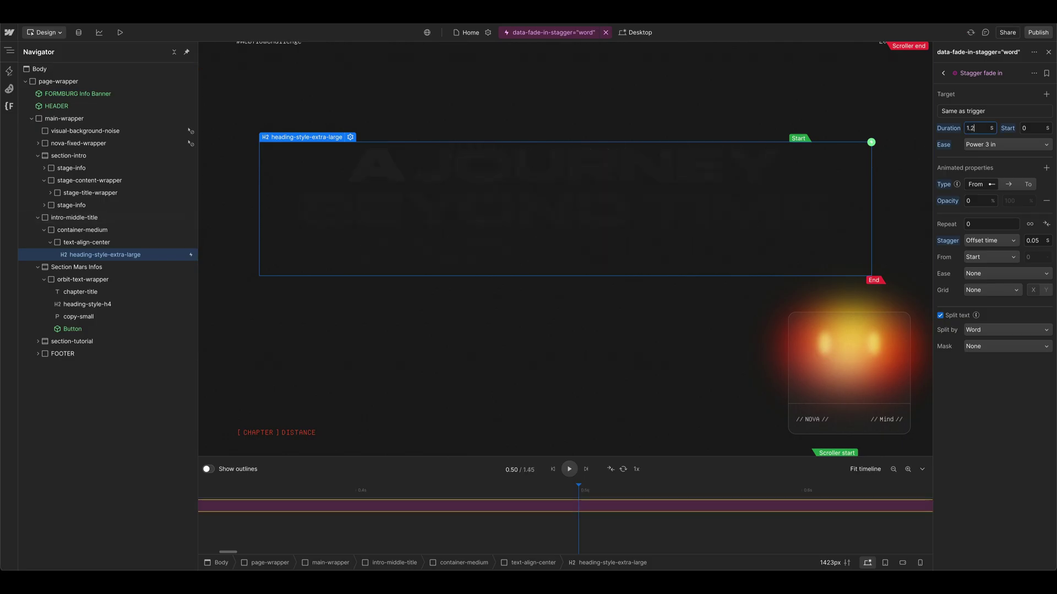
pyautogui.click(985, 146)
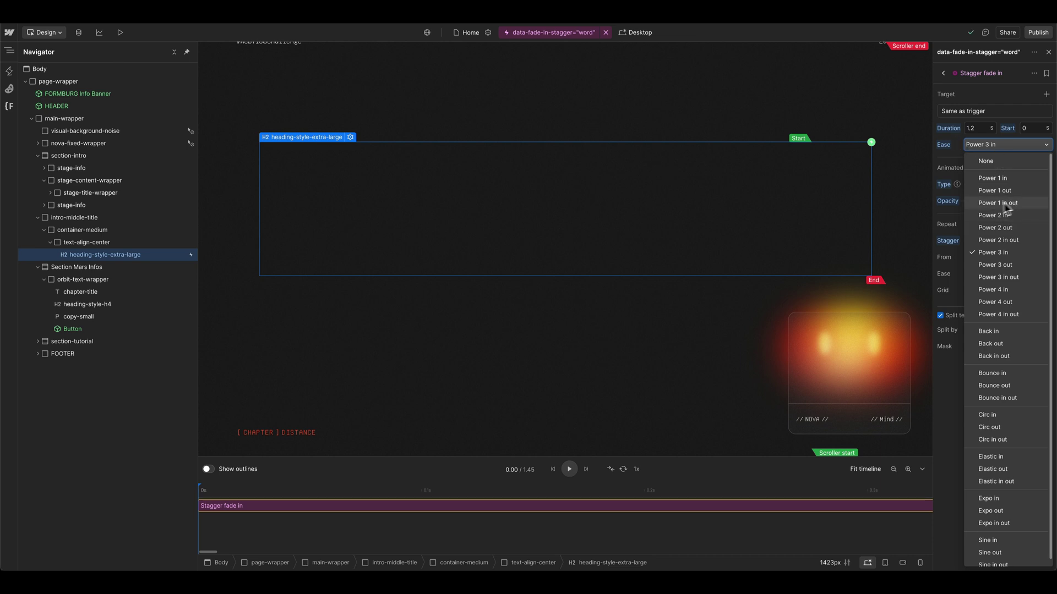
pyautogui.click(1016, 203)
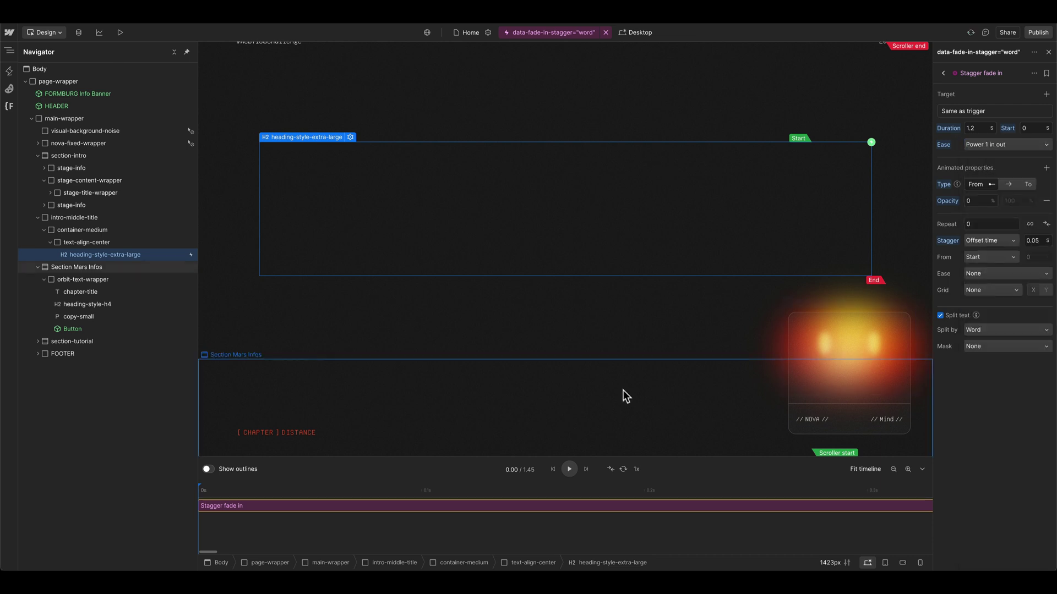
pyautogui.click(566, 468)
# Copy the data-fade-in-stagger attribute name from the big heading's custom attributes.
pyautogui.click(977, 262)
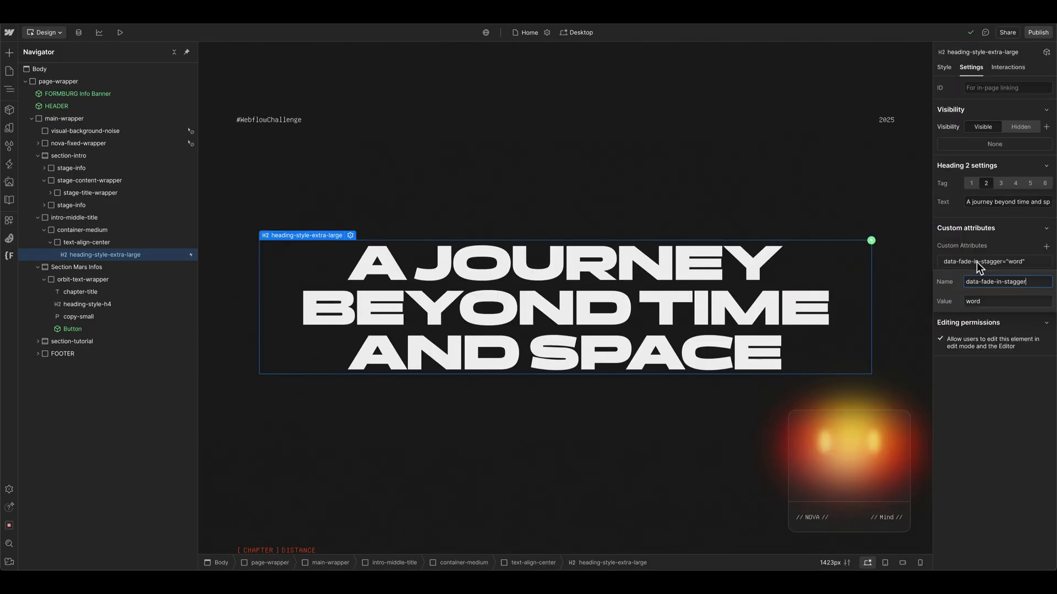
pyautogui.tripleClick(988, 281)
pyautogui.hotkey('ctrl', 'c')
pyautogui.press('Escape')
# Add data-fade-in-stagger = word to the From Earth to Mars heading.
pyautogui.scroll(-3, 284, 424)
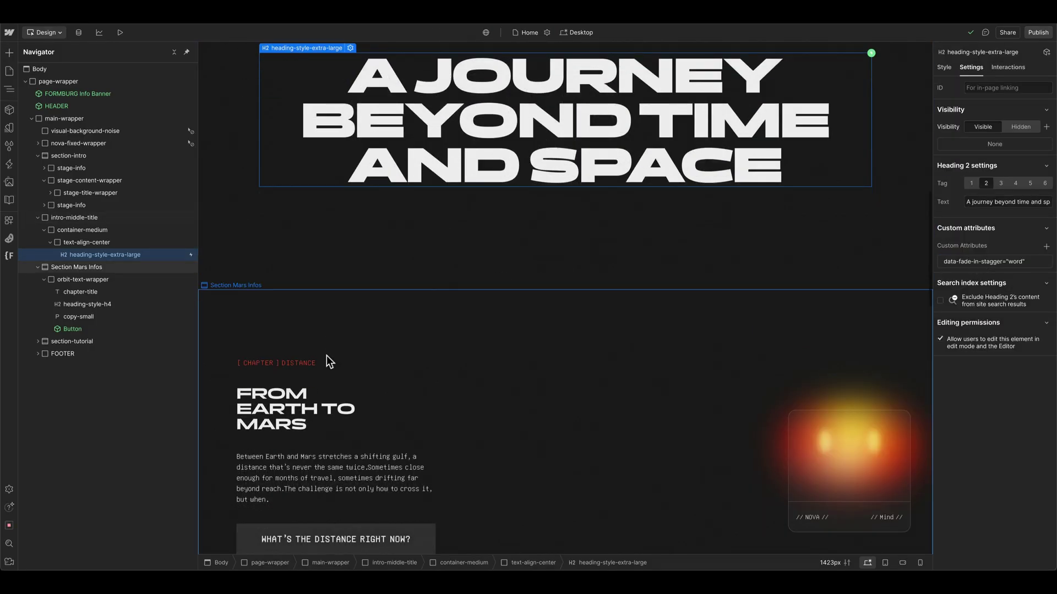
pyautogui.click(284, 424)
pyautogui.scroll(-1, 283, 424)
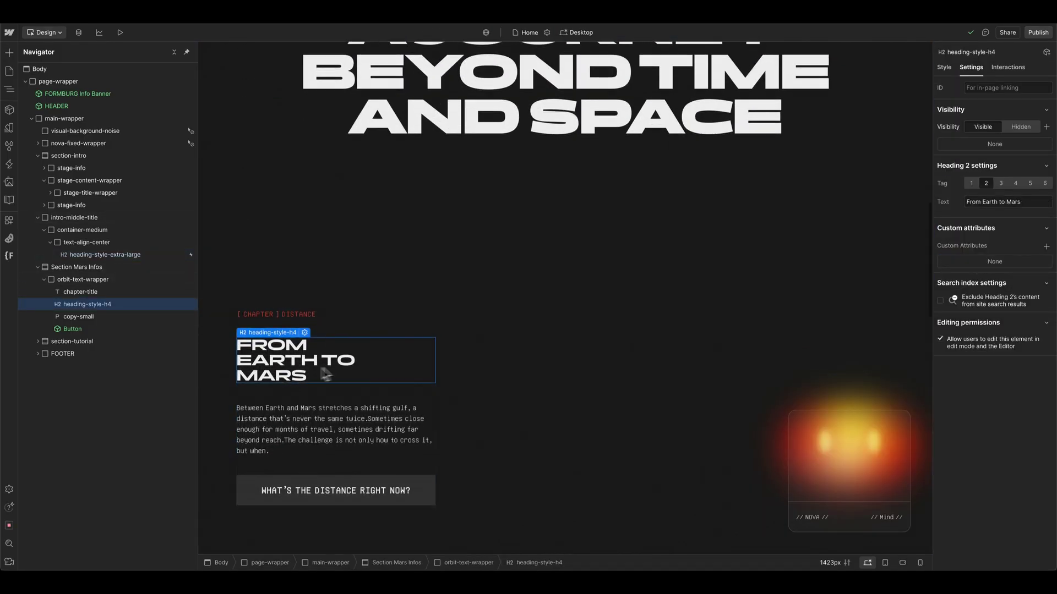
pyautogui.click(1046, 247)
pyautogui.hotkey('ctrl', 'v')
pyautogui.write('wor')
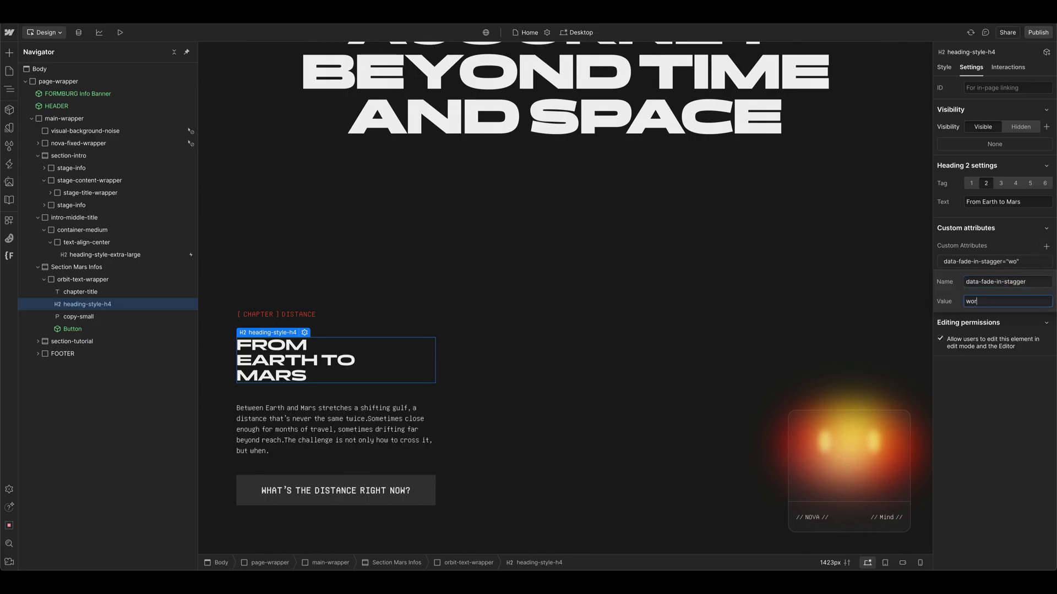
pyautogui.write('d')
pyautogui.press('Return')
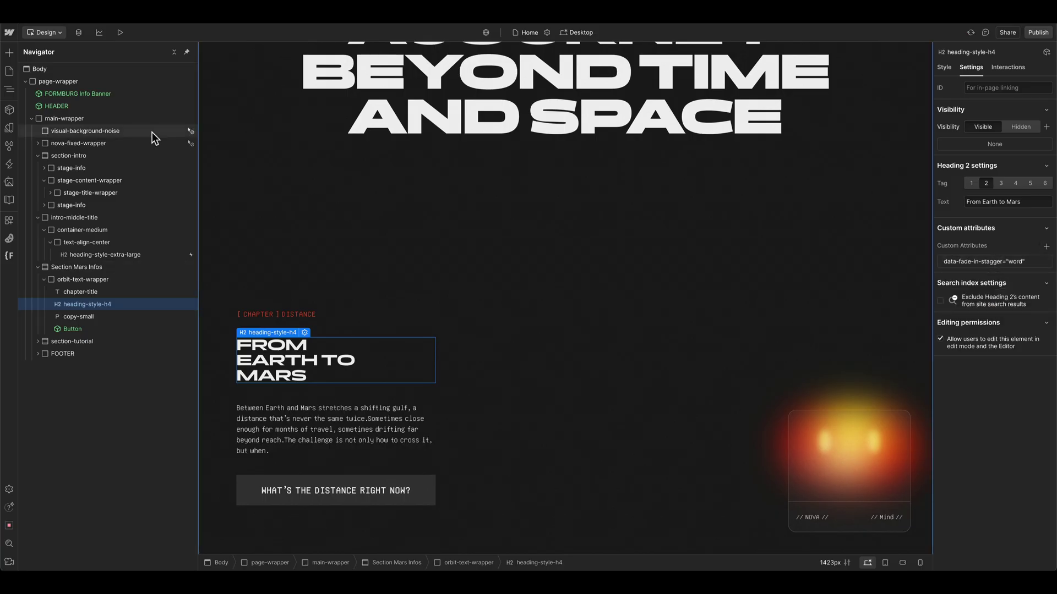
pyautogui.click(156, 143)
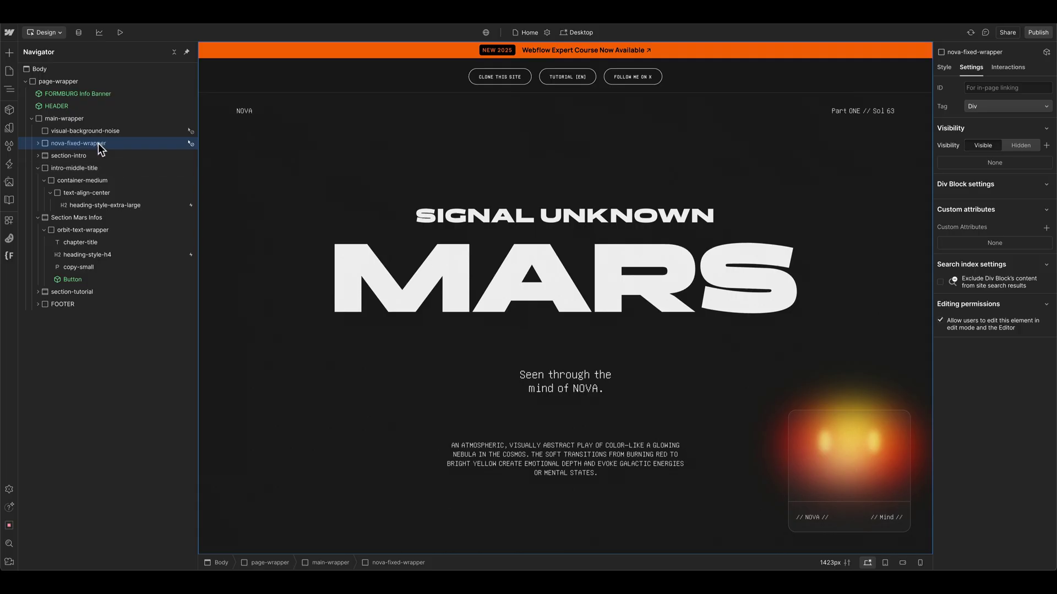
# Set nova-fixed-wrapper to Hidden, then preview the page scrolling through the fade-ins.
pyautogui.click(1020, 145)
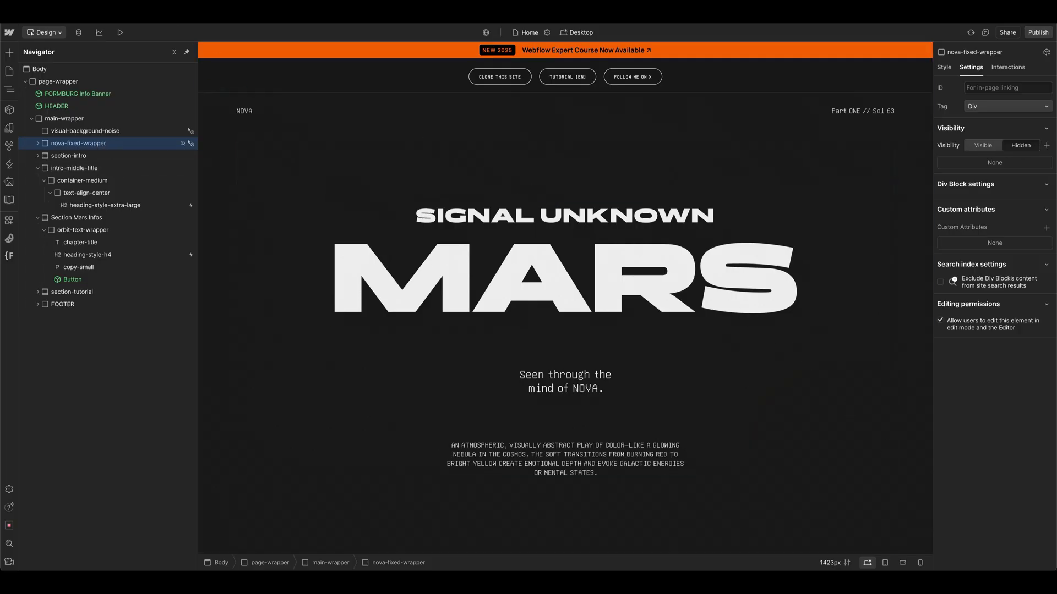
pyautogui.click(121, 33)
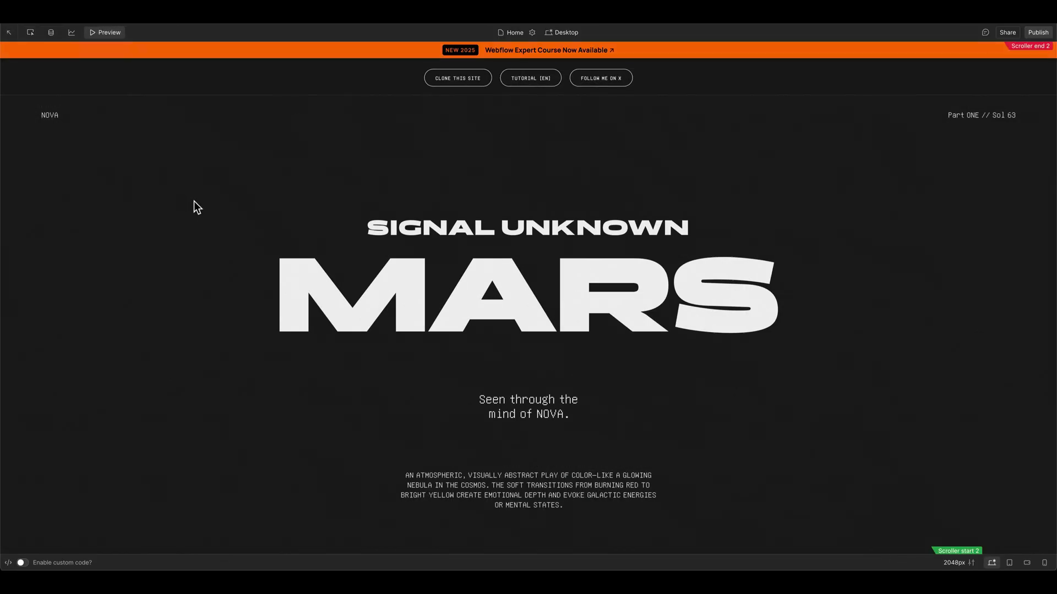
pyautogui.scroll(-5, 190, 259)
pyautogui.scroll(-3, 190, 259)
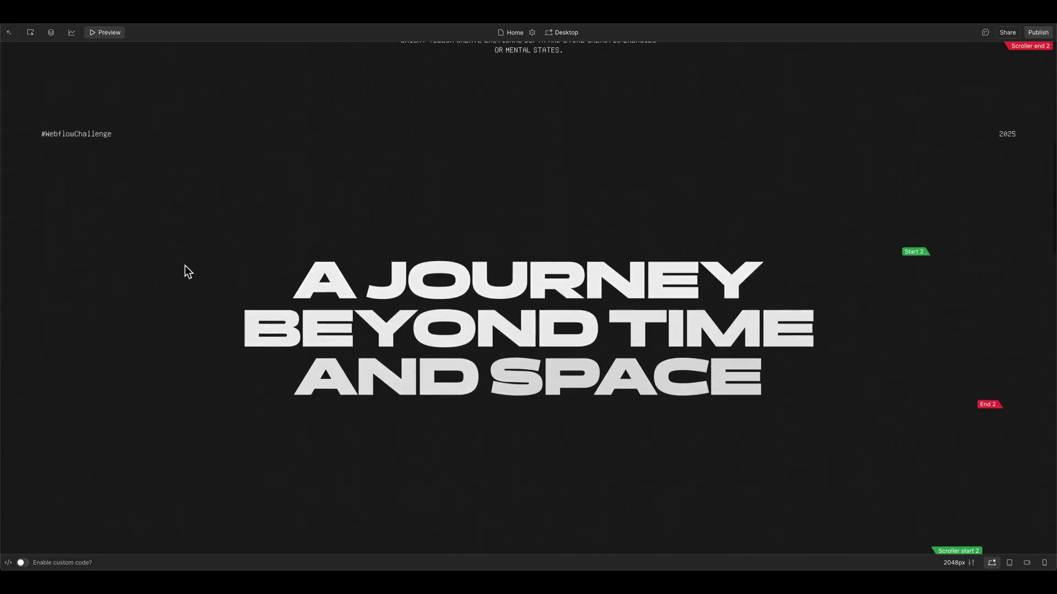
pyautogui.scroll(-2, 193, 308)
pyautogui.scroll(-3, 193, 309)
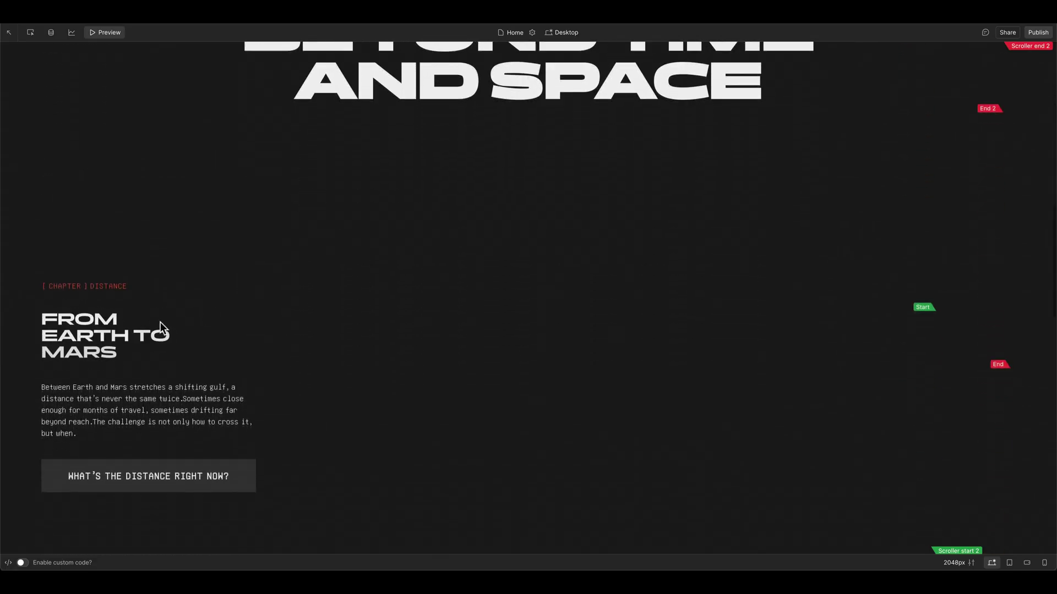
pyautogui.click(114, 33)
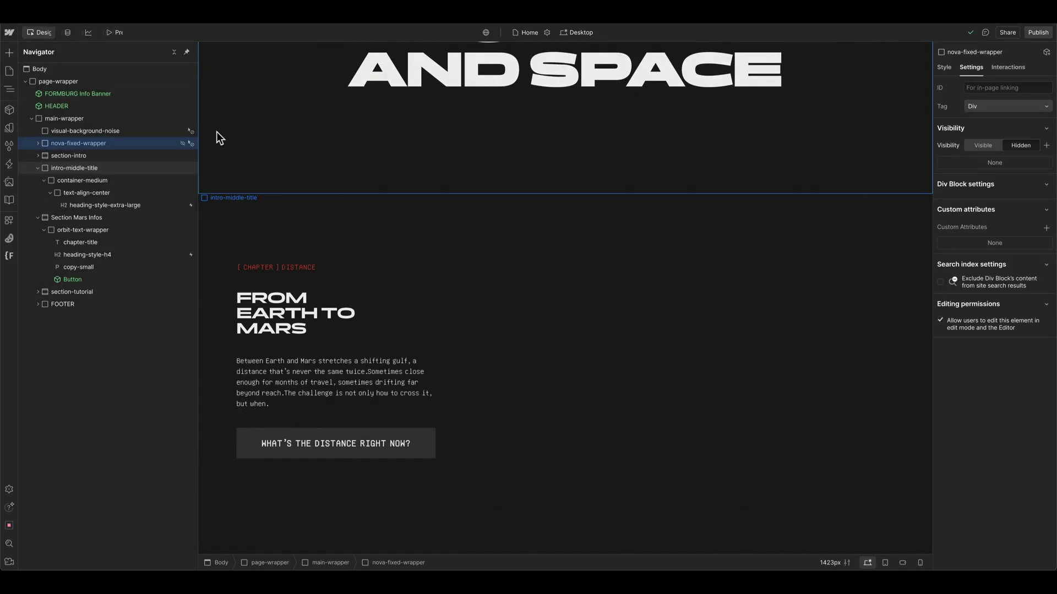
pyautogui.scroll(6, 217, 149)
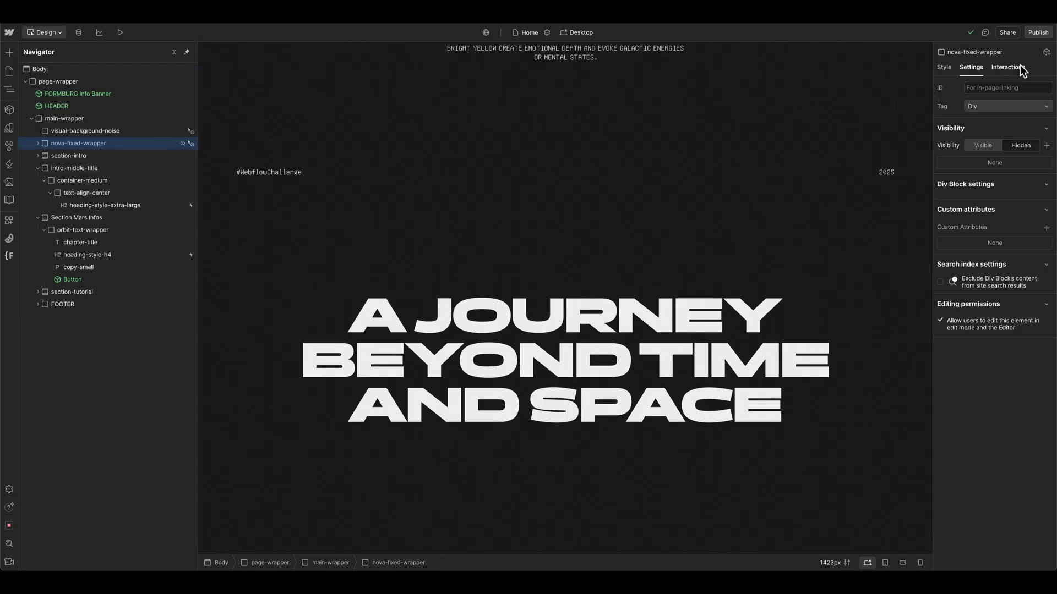
# Set the big heading's scroll trigger Start Viewport position to 80%.
pyautogui.click(713, 364)
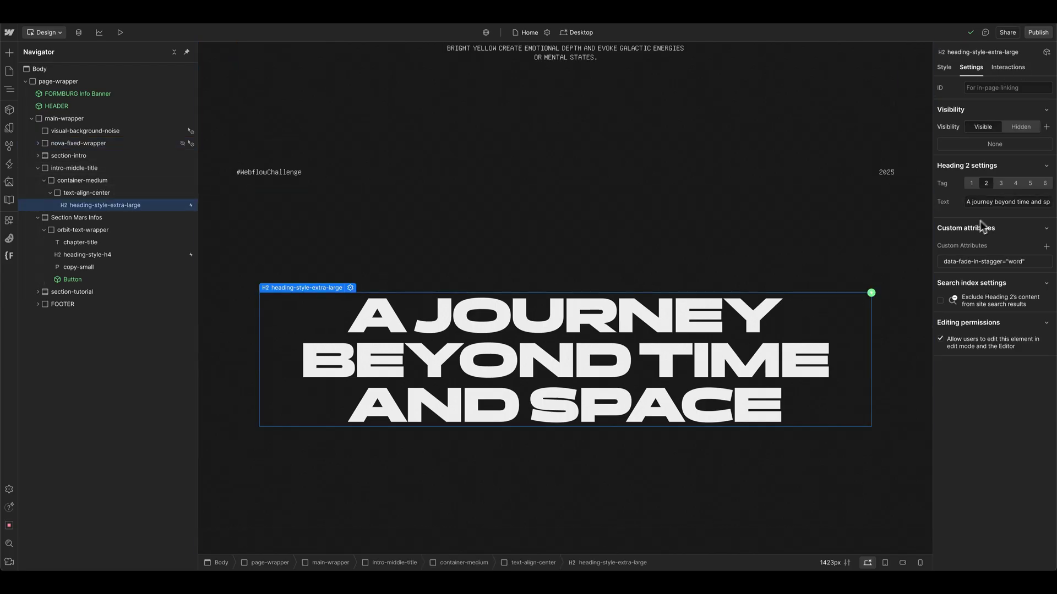
pyautogui.click(1007, 67)
pyautogui.click(999, 105)
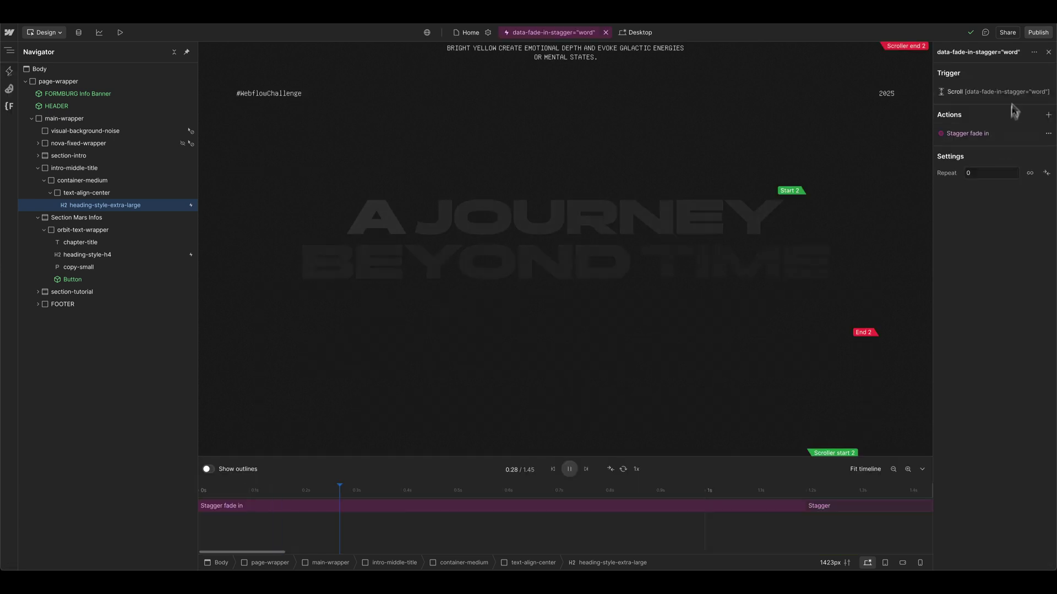
pyautogui.click(1008, 92)
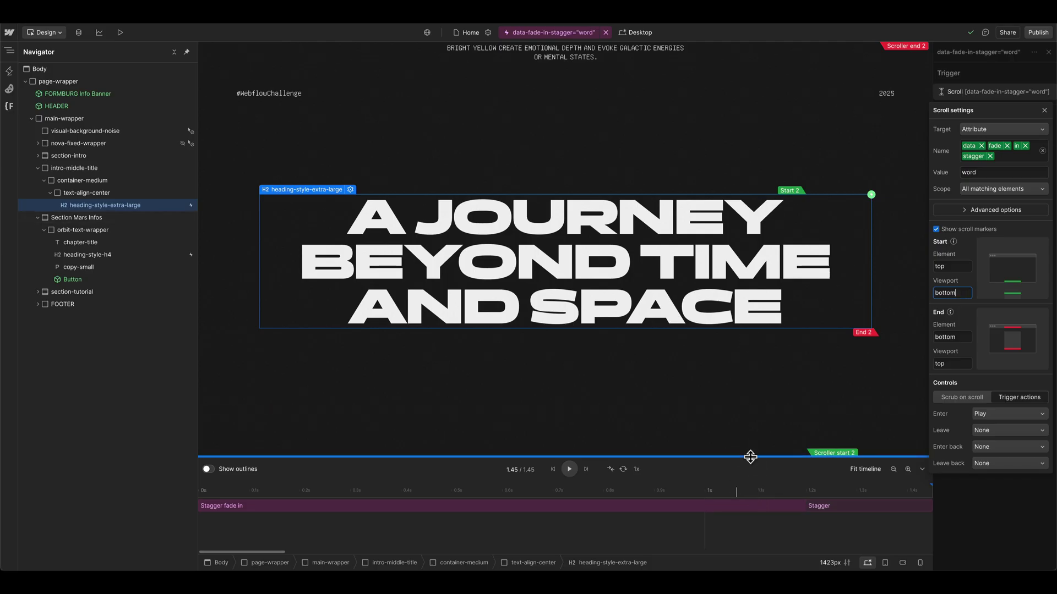
pyautogui.doubleClick(959, 294)
pyautogui.write('8')
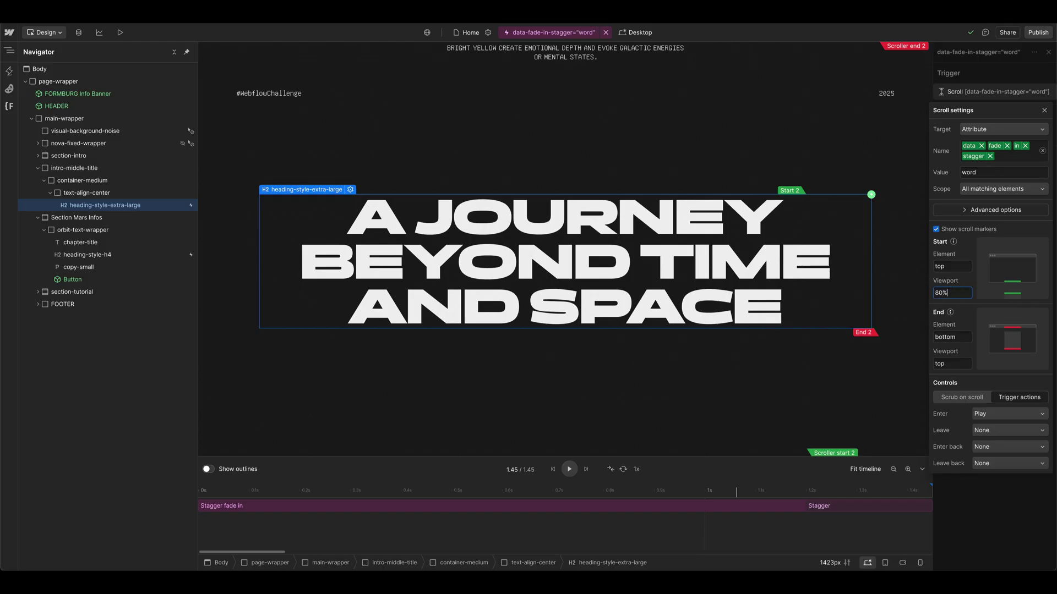
pyautogui.write('0%')
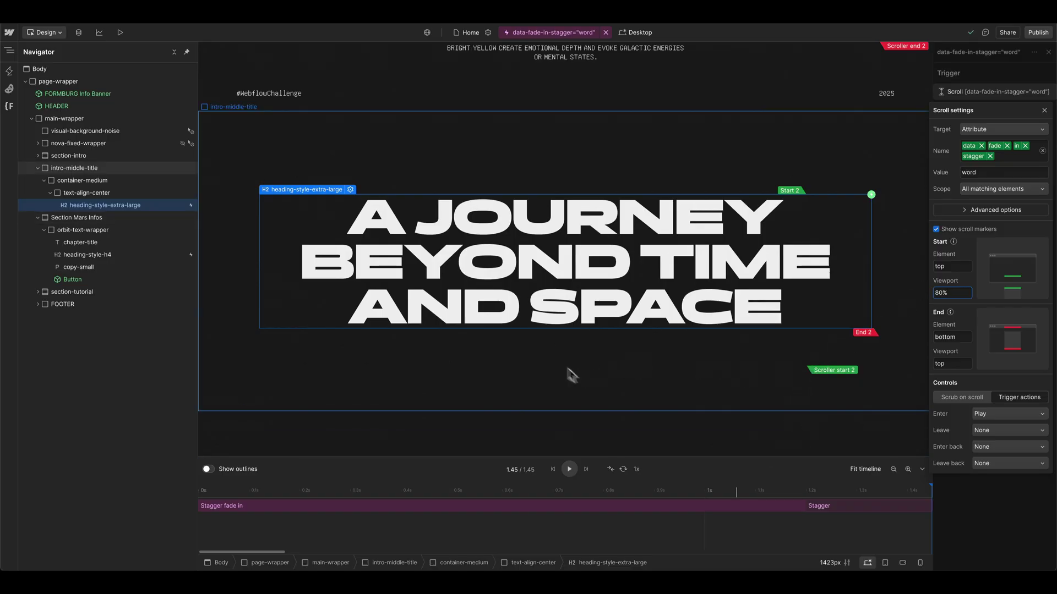
# Preview the page with the 80% trigger point, scrolling through, then exit preview.
pyautogui.hotkey('alt', 'p')
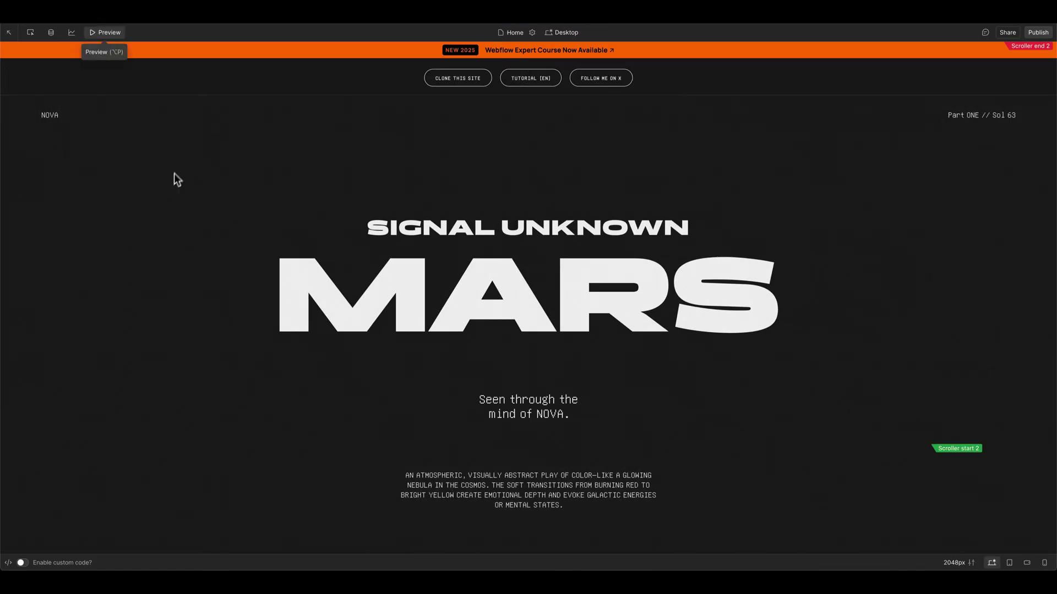
pyautogui.scroll(-8, 174, 176)
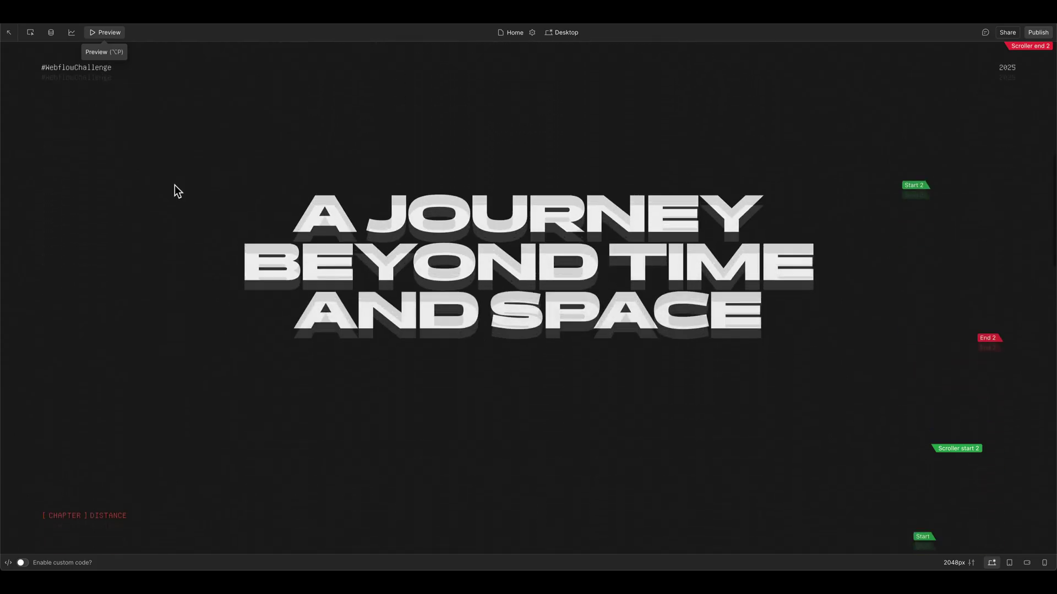
pyautogui.scroll(-5, 176, 192)
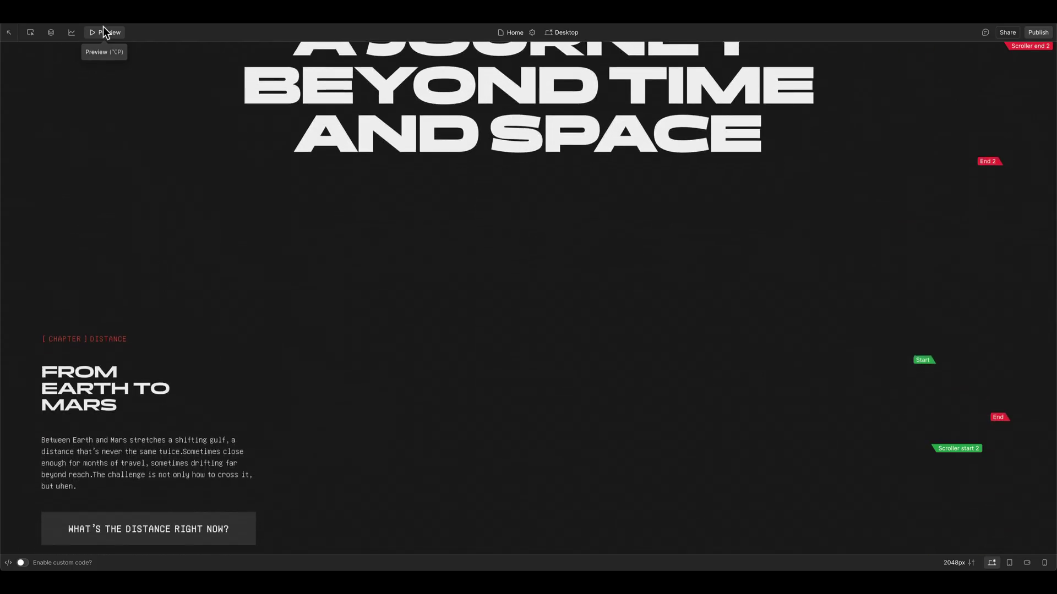
pyautogui.click(104, 30)
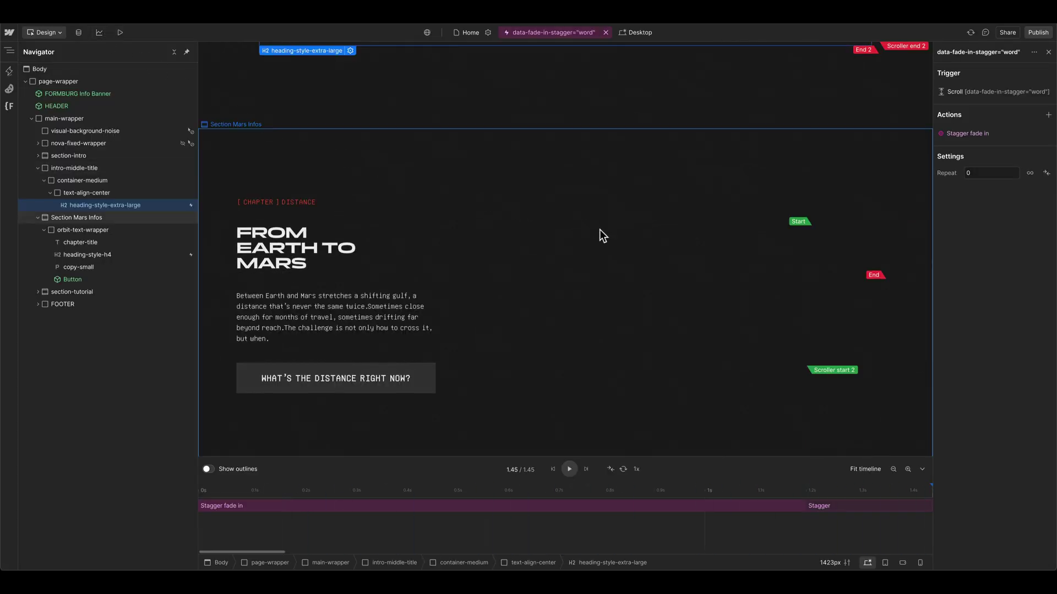
# Close the interaction timeline and scroll the canvas back to the headings.
pyautogui.press('Escape')
pyautogui.scroll(3, 401, 217)
pyautogui.scroll(3, 417, 183)
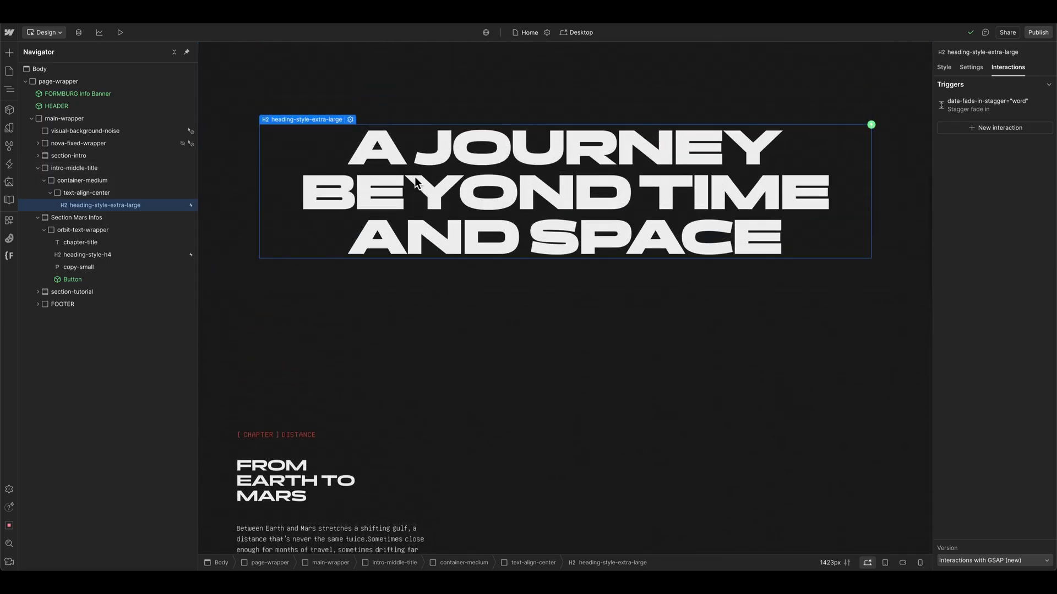
pyautogui.scroll(-5, 417, 183)
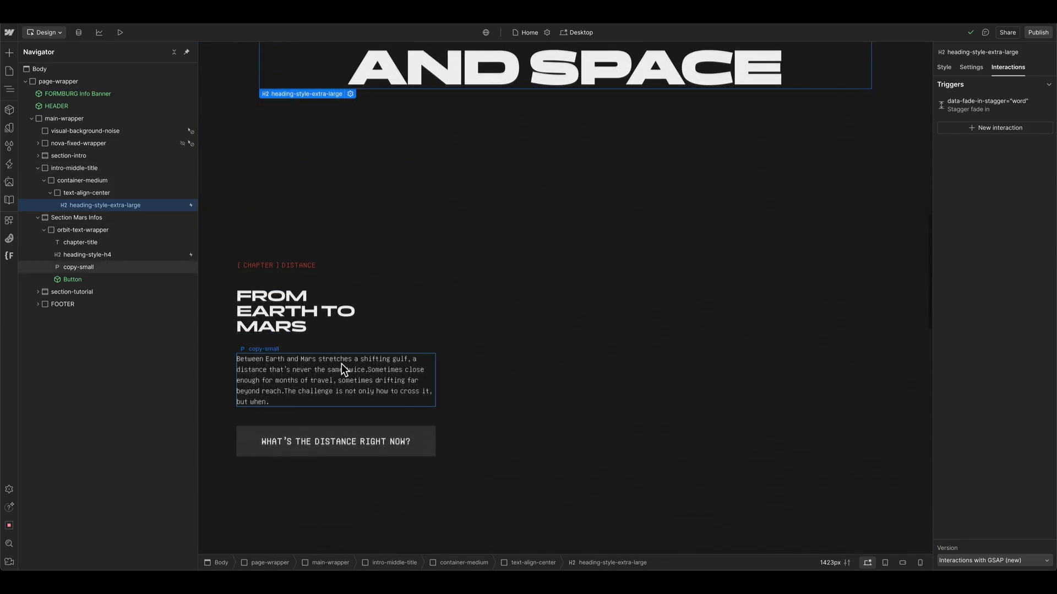
# Give the copy-small paragraph a data-fade-in-stagger attribute with value word.
pyautogui.click(318, 315)
pyautogui.press('d')
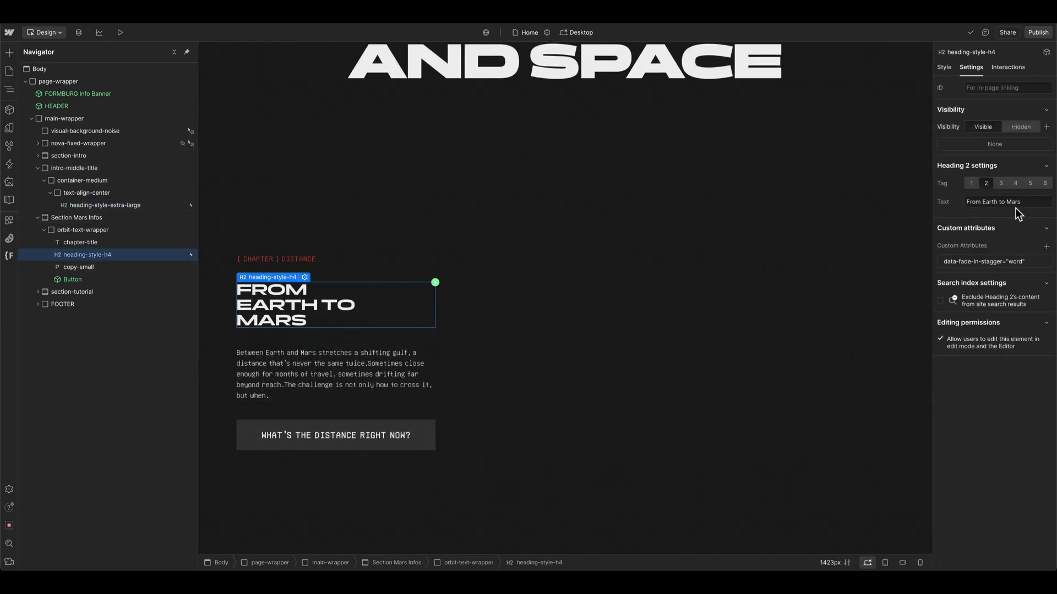
pyautogui.click(1000, 262)
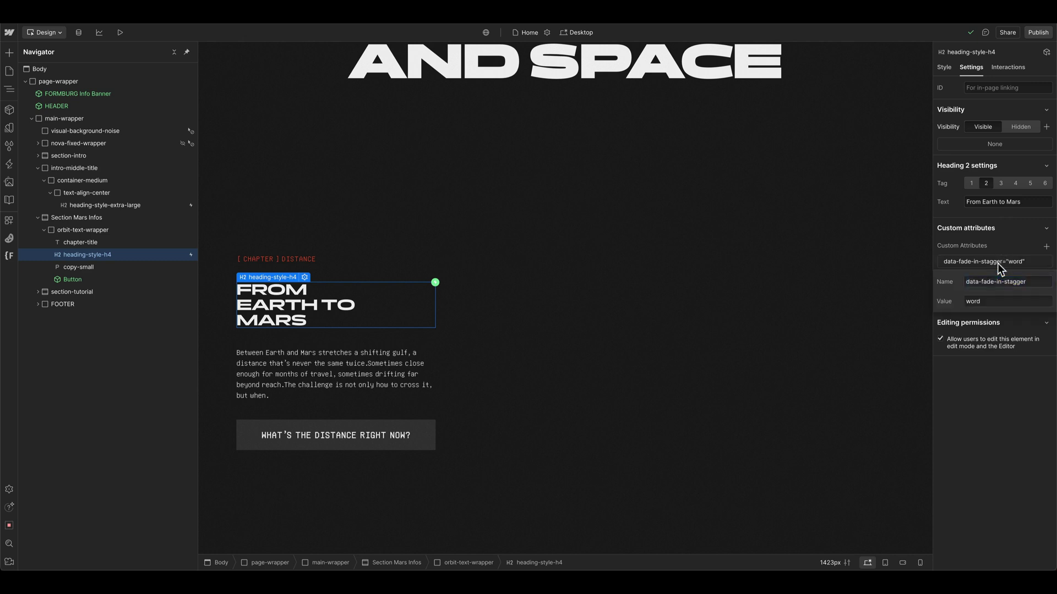
pyautogui.click(370, 366)
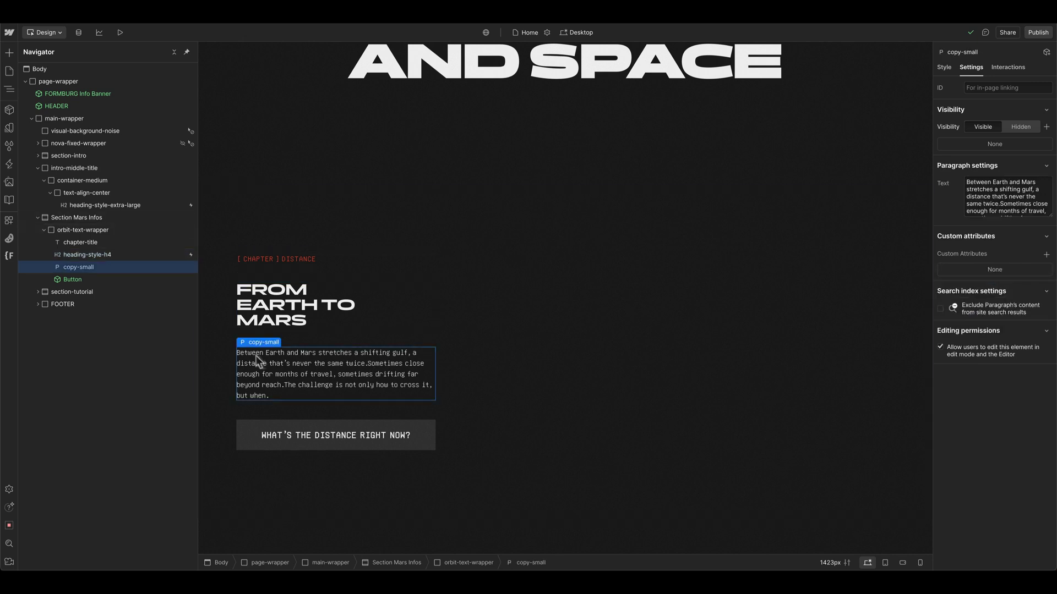
pyautogui.click(1046, 254)
pyautogui.write('data-fade-in-stagger')
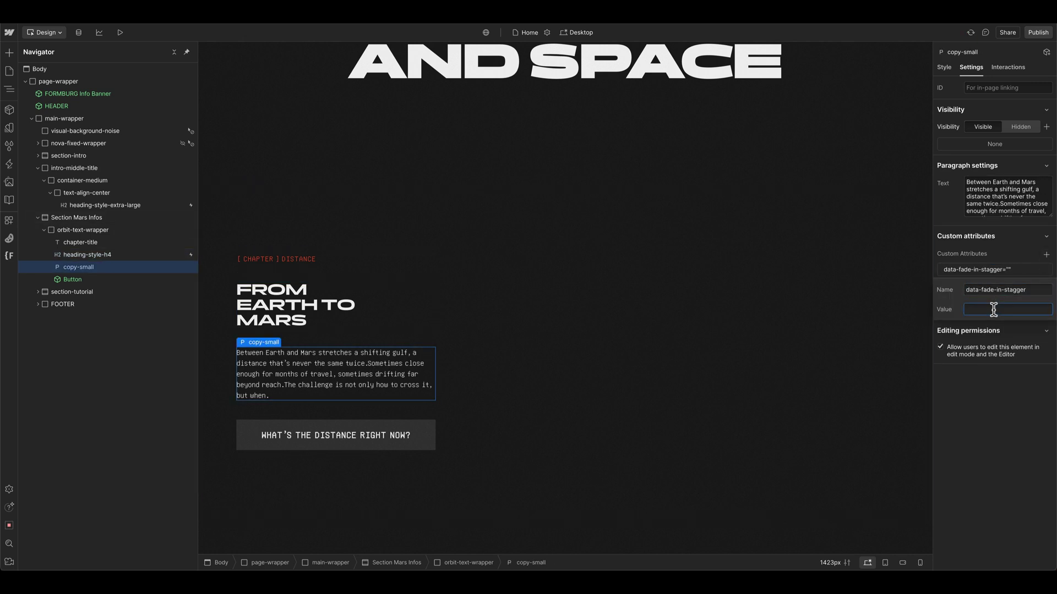
pyautogui.write('word')
pyautogui.click(765, 259)
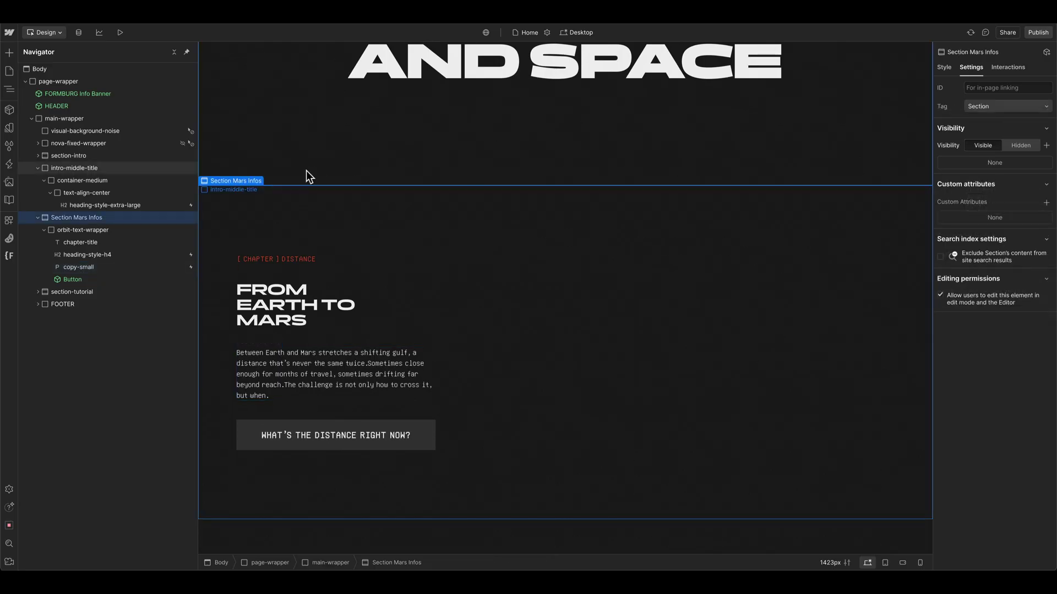
# Preview the word fade-in, then change the paragraph's stagger value to line.
pyautogui.click(120, 32)
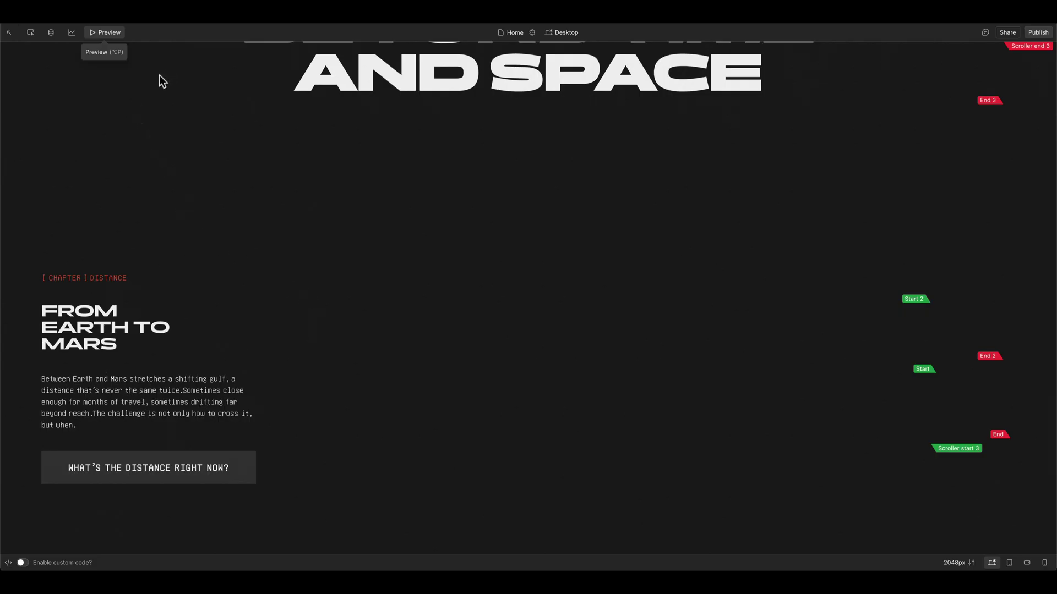
pyautogui.click(112, 34)
pyautogui.click(401, 380)
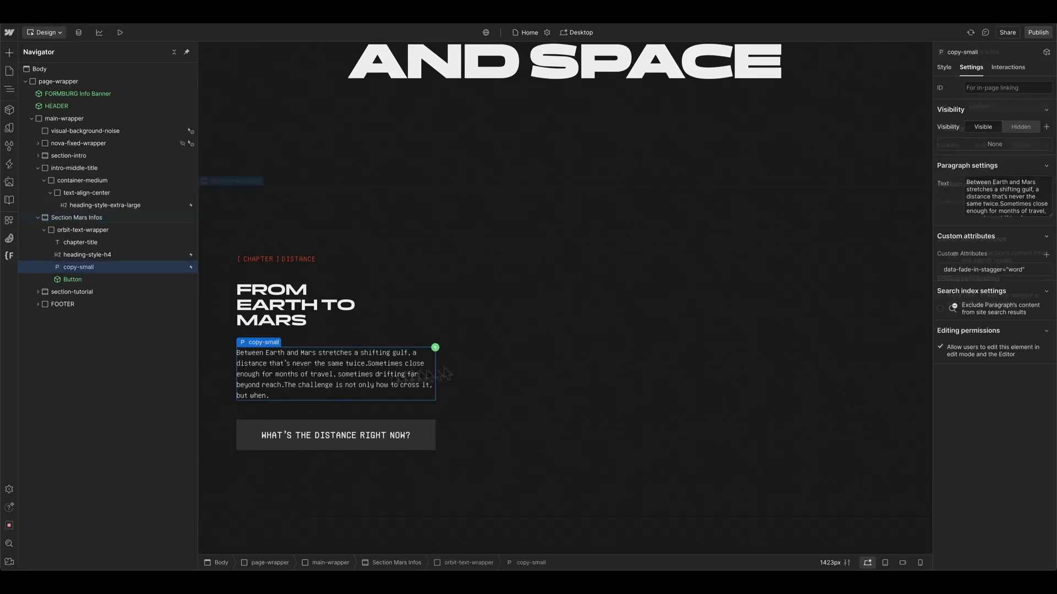
pyautogui.click(986, 275)
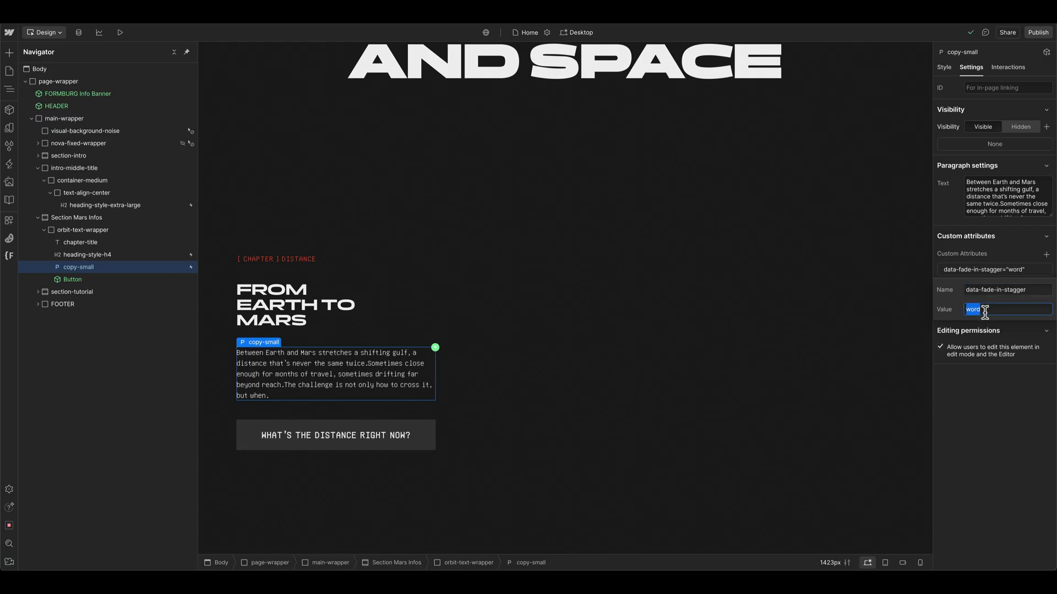
pyautogui.write('line')
pyautogui.press('Return')
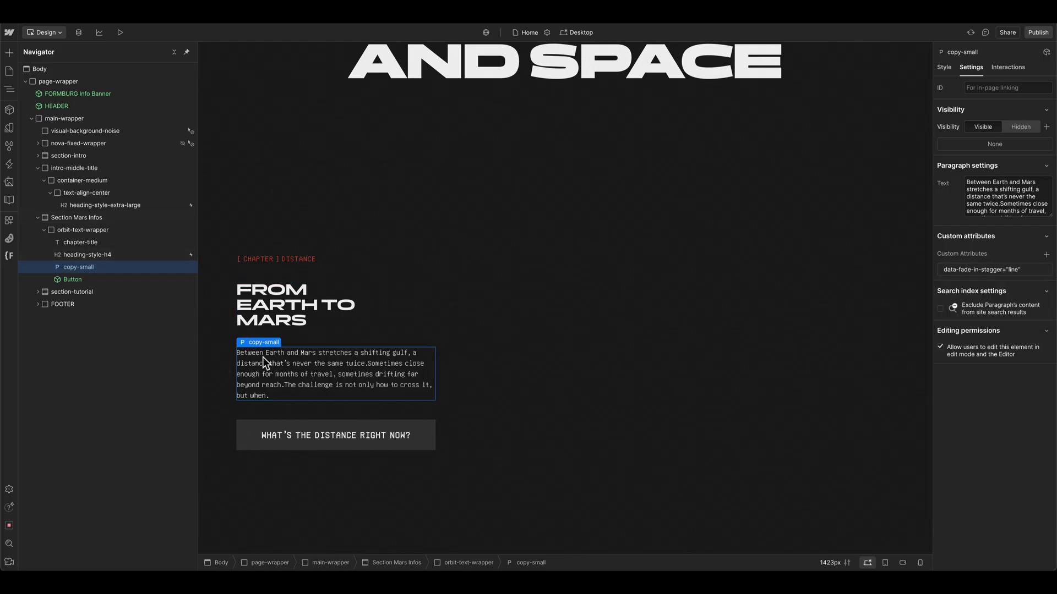
# Duplicate the From Earth to Mars heading's word stagger fade-in interaction.
pyautogui.click(1013, 66)
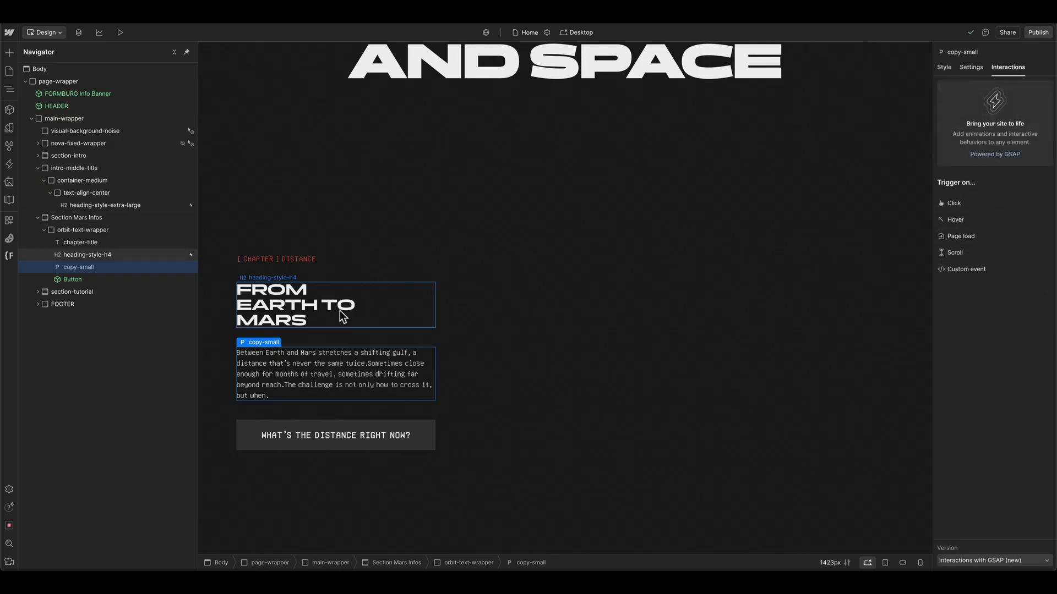
pyautogui.click(323, 305)
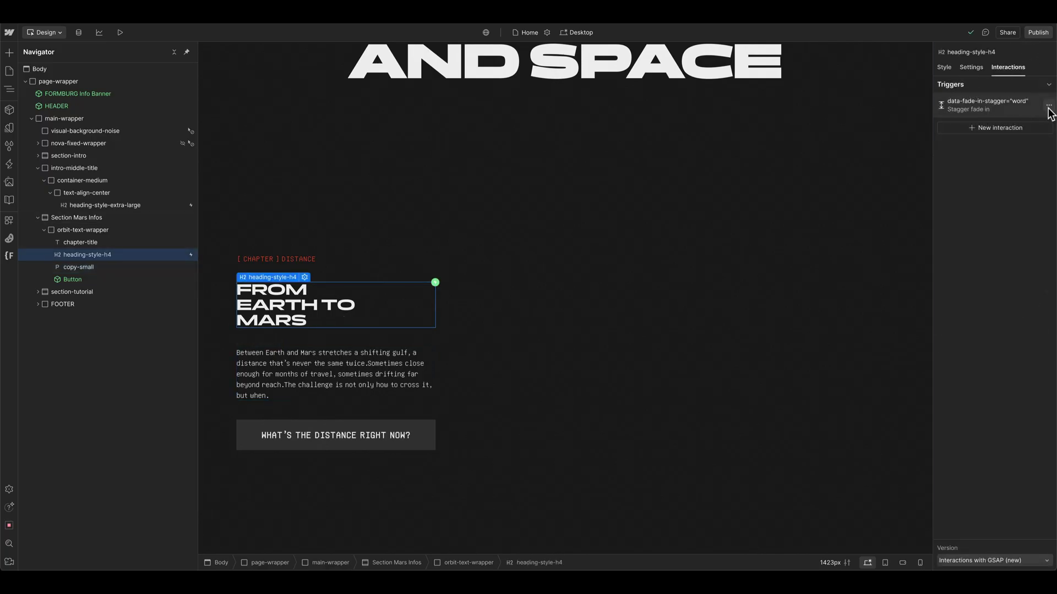
pyautogui.click(1048, 105)
pyautogui.click(1025, 134)
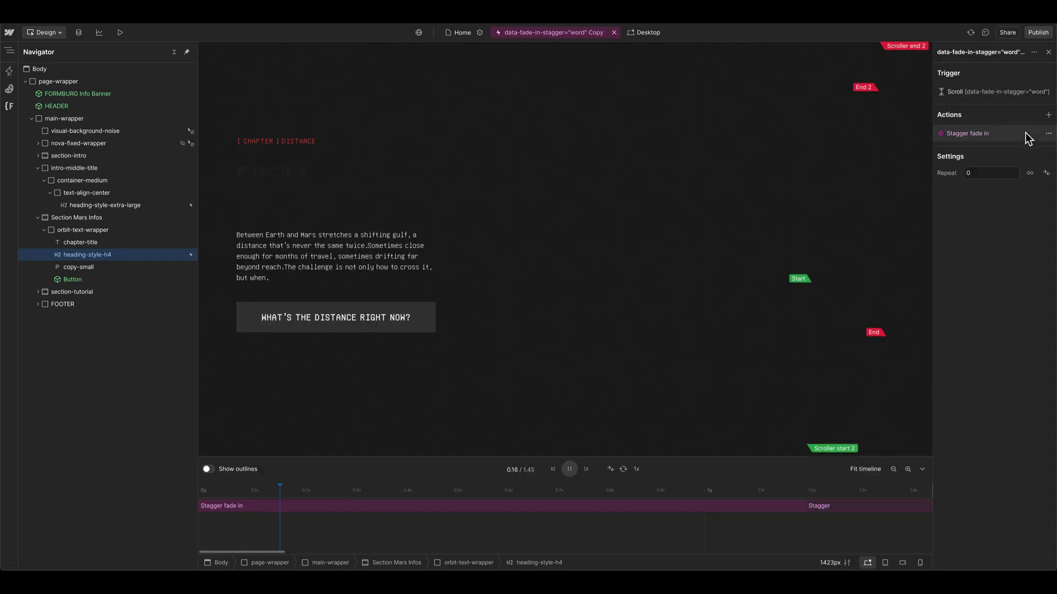
# Rename the copy data-fade-in-stagger="line", with its scroll trigger value line.
pyautogui.moveTo(992, 51); pyautogui.dragTo(1005, 52)
pyautogui.press('BackSpace')
pyautogui.write('line')
pyautogui.press('End')
pyautogui.press('BackSpace')
pyautogui.press('BackSpace')
pyautogui.press('BackSpace')
pyautogui.press('BackSpace')
pyautogui.press('BackSpace')
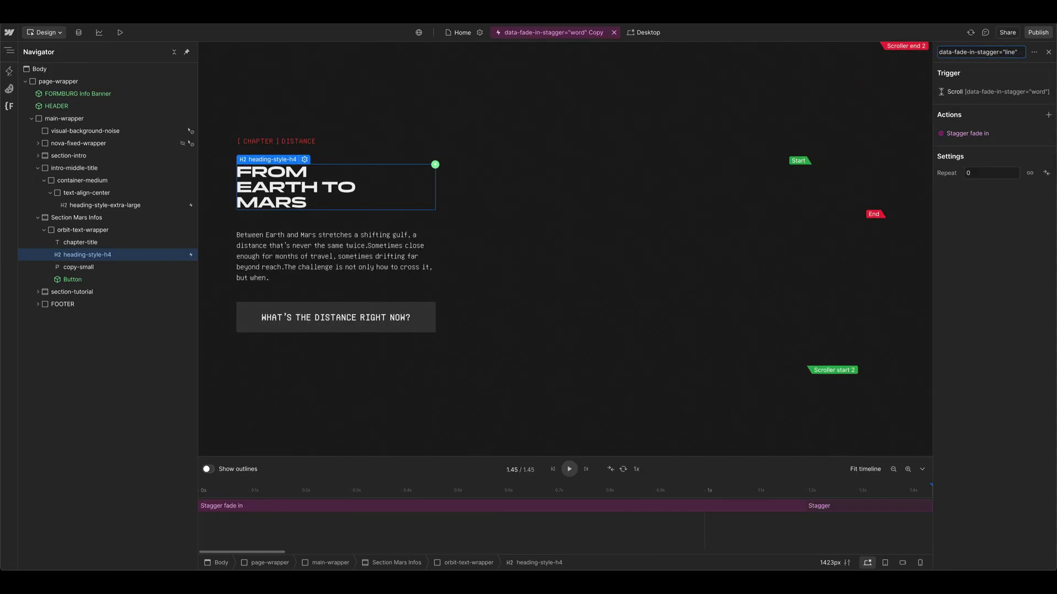
pyautogui.press('Return')
pyautogui.click(993, 91)
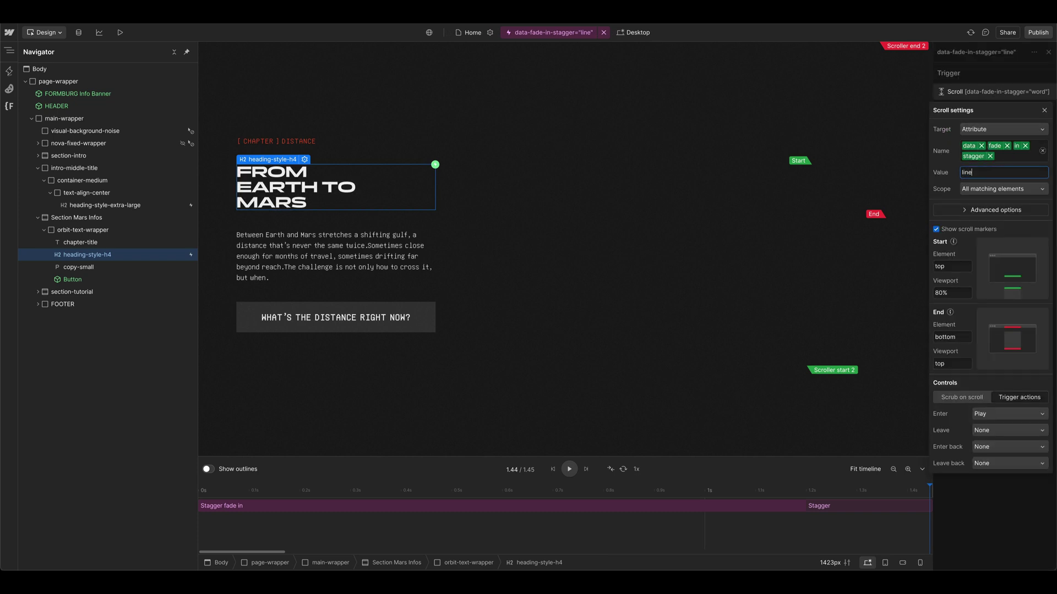
# Set the Stagger fade in action's Split by option to Line and play the timeline.
pyautogui.click(986, 84)
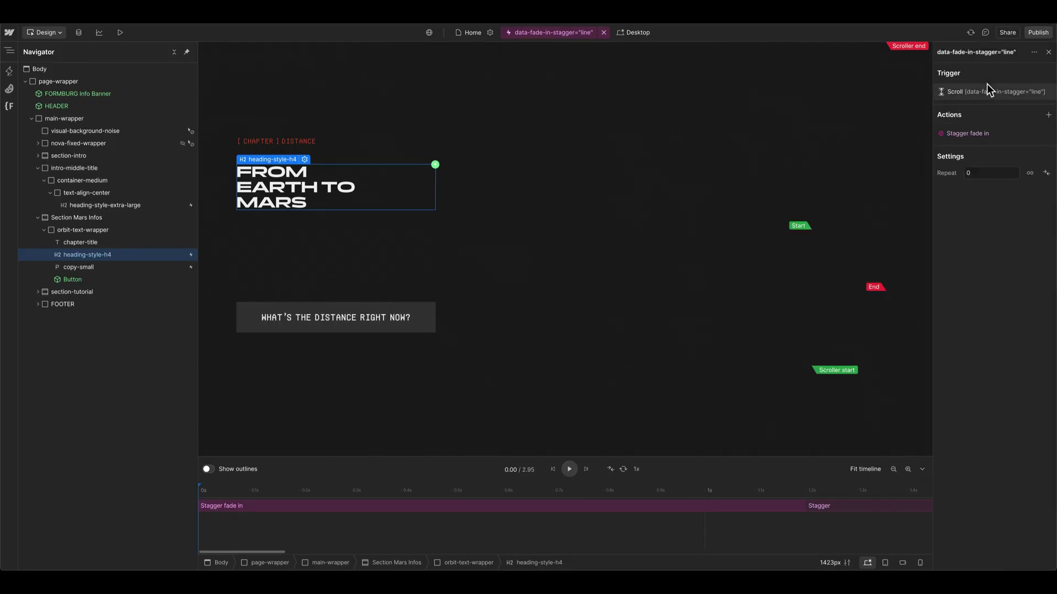
pyautogui.click(975, 137)
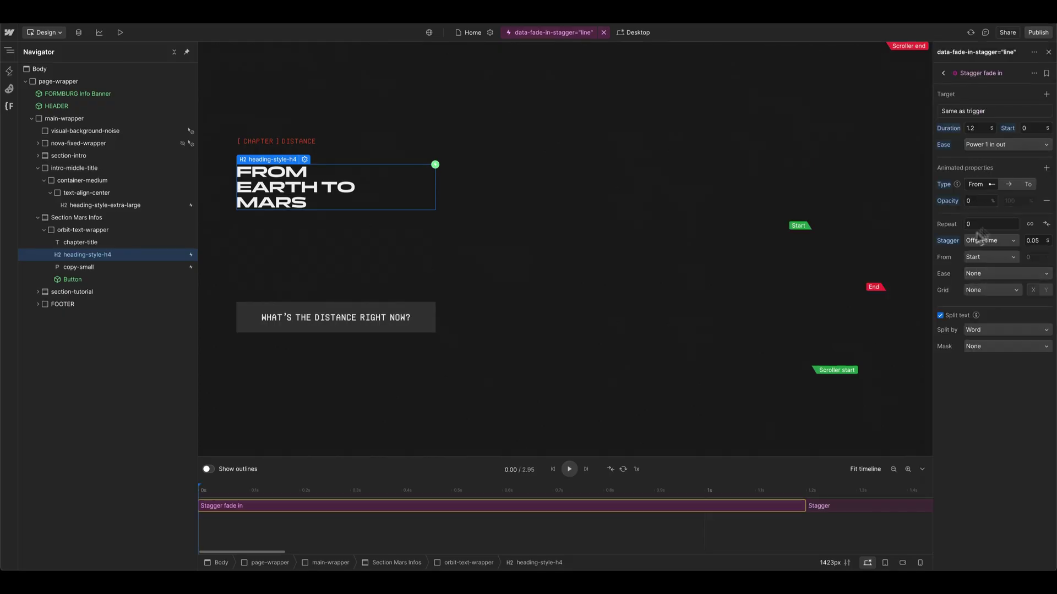
pyautogui.click(986, 328)
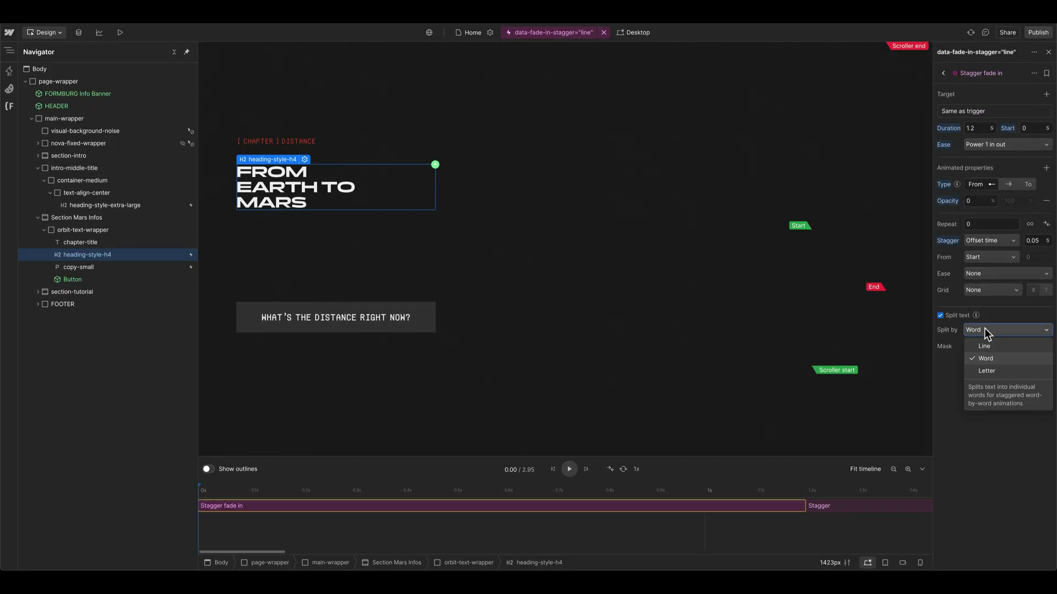
pyautogui.click(990, 345)
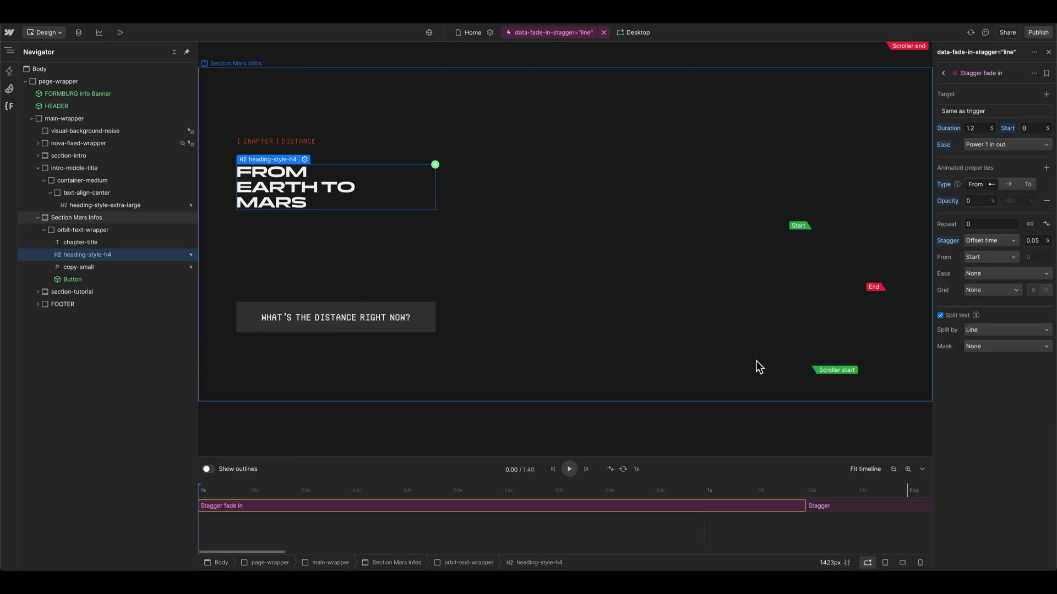
pyautogui.click(569, 470)
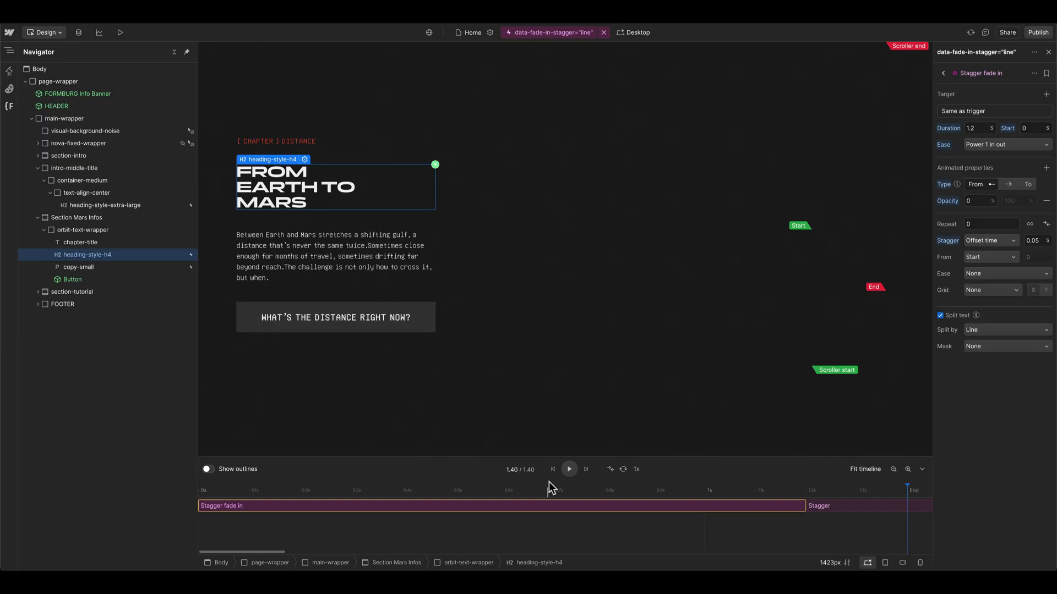
# Close the timeline and select the Button instance after inspecting its Text Block.
pyautogui.click(477, 411)
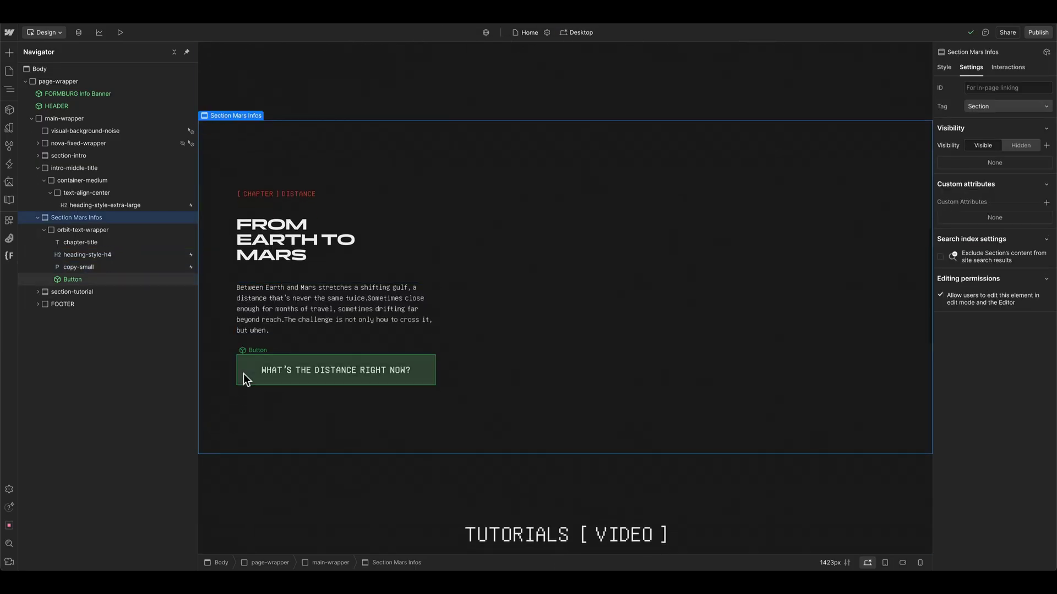
pyautogui.doubleClick(245, 373)
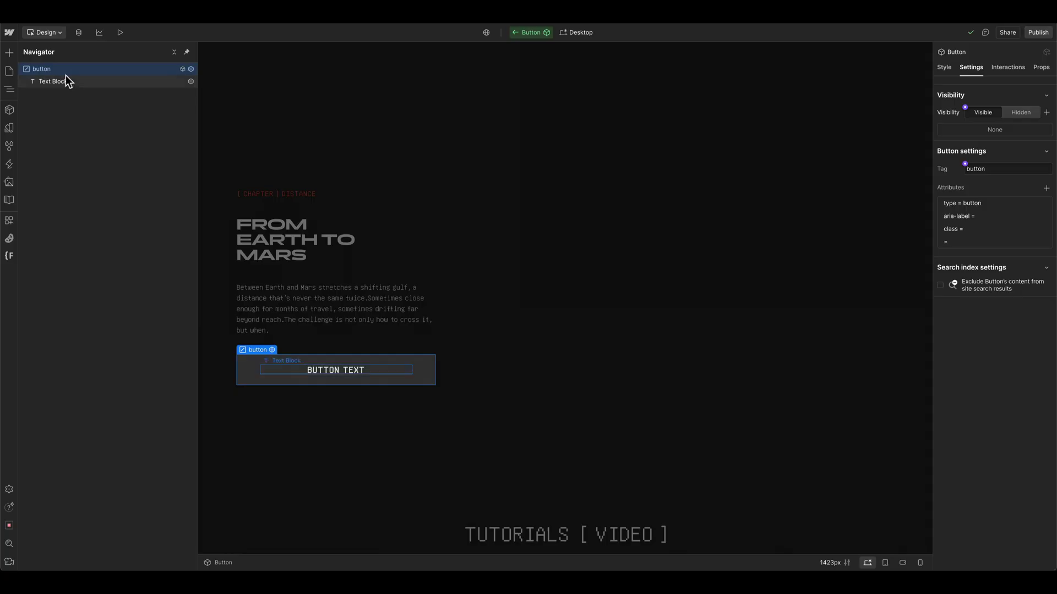
pyautogui.click(85, 80)
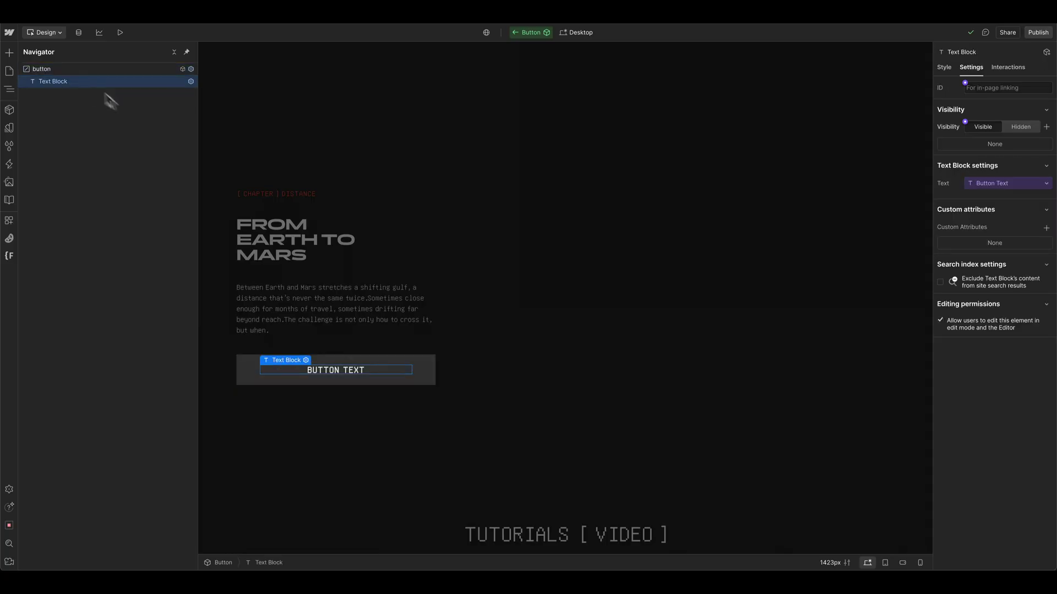
pyautogui.click(361, 288)
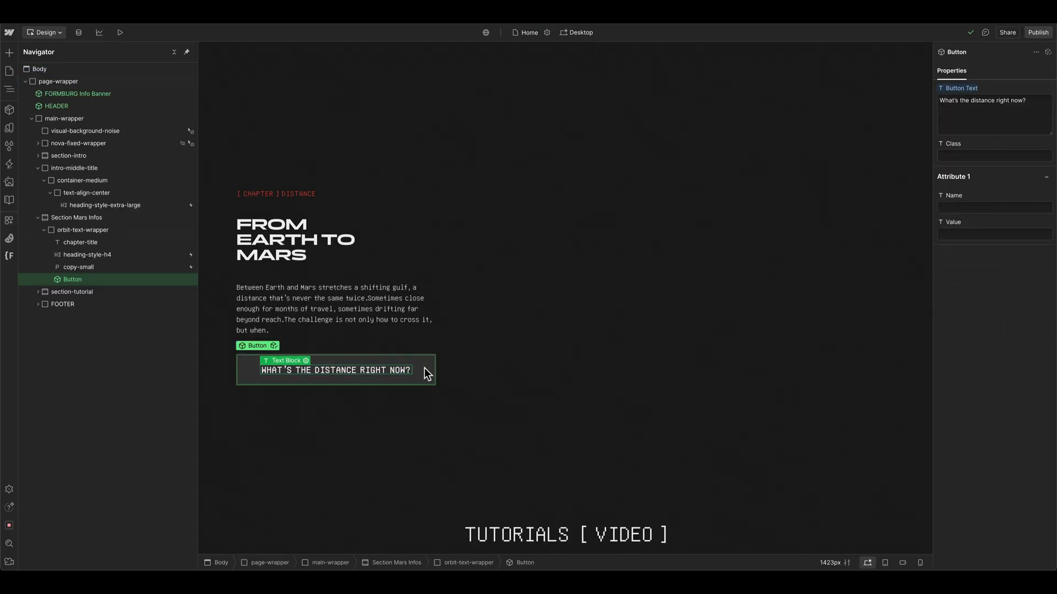
# Add attribute data-fade-in-stagger with value word to the Button, then preview the page.
pyautogui.click(974, 207)
pyautogui.write('data-fade-in-stagger')
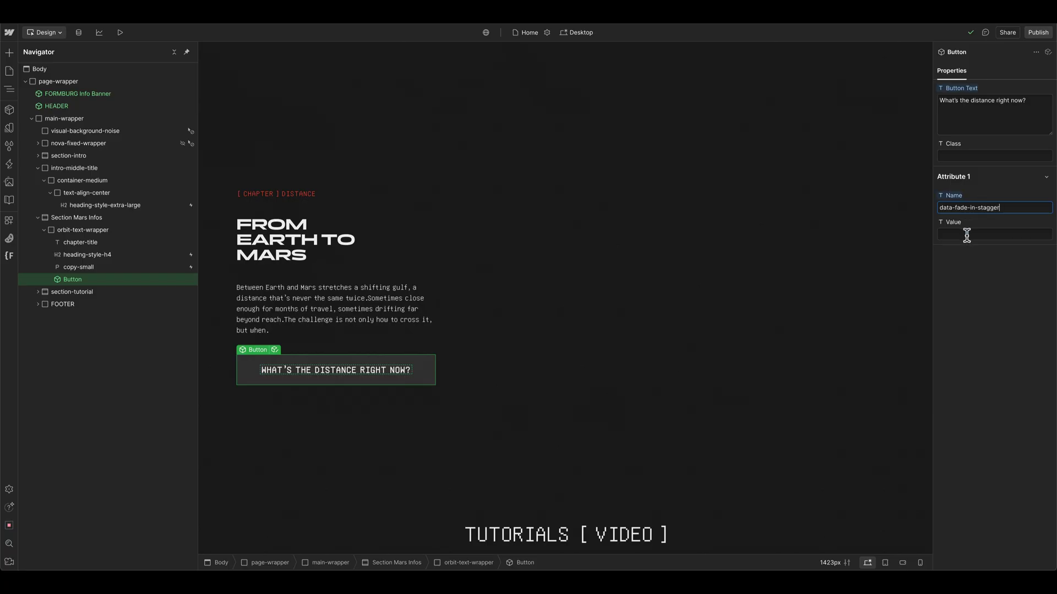
pyautogui.click(967, 232)
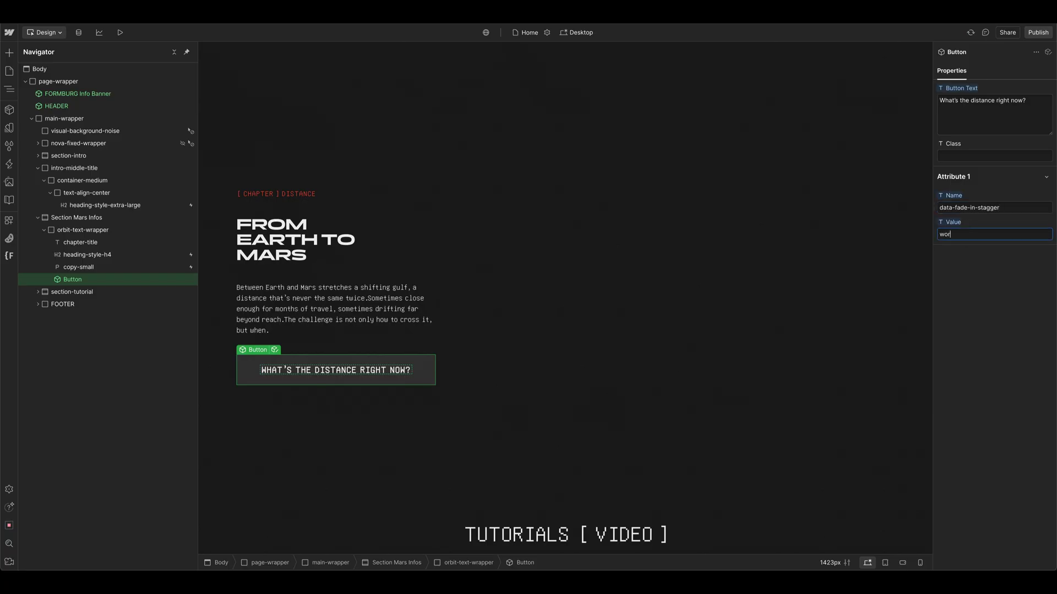
pyautogui.click(984, 279)
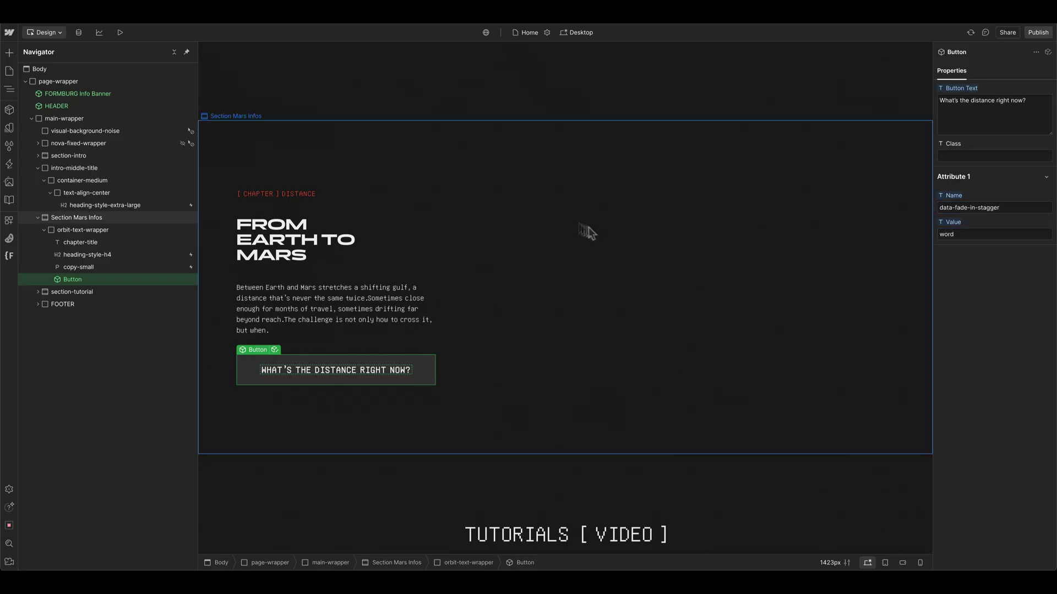
pyautogui.click(121, 32)
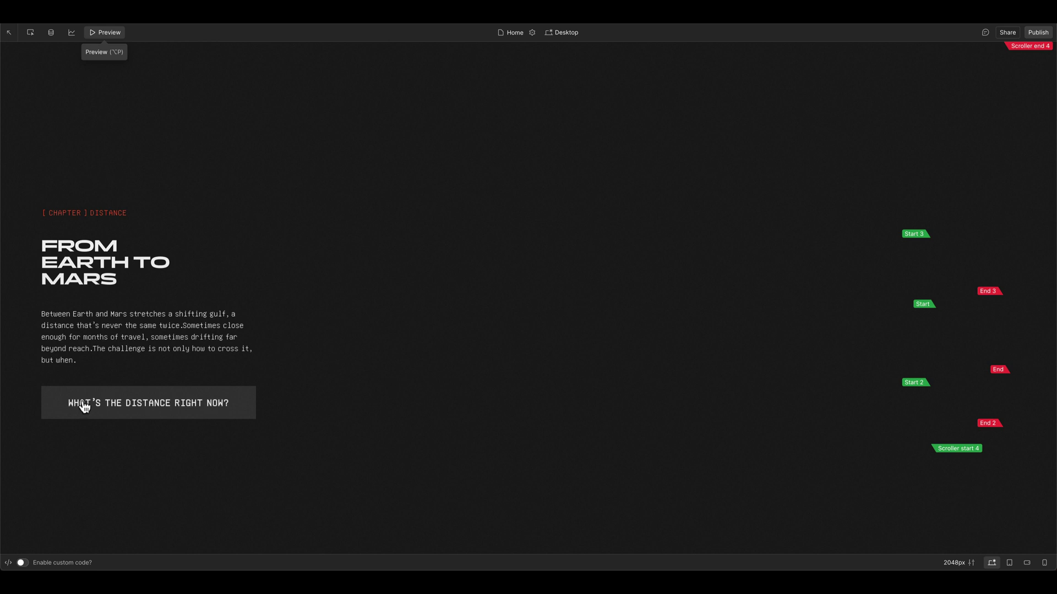
# Exit preview and reselect the Button instance on the Home page.
pyautogui.scroll(-1, 83, 406)
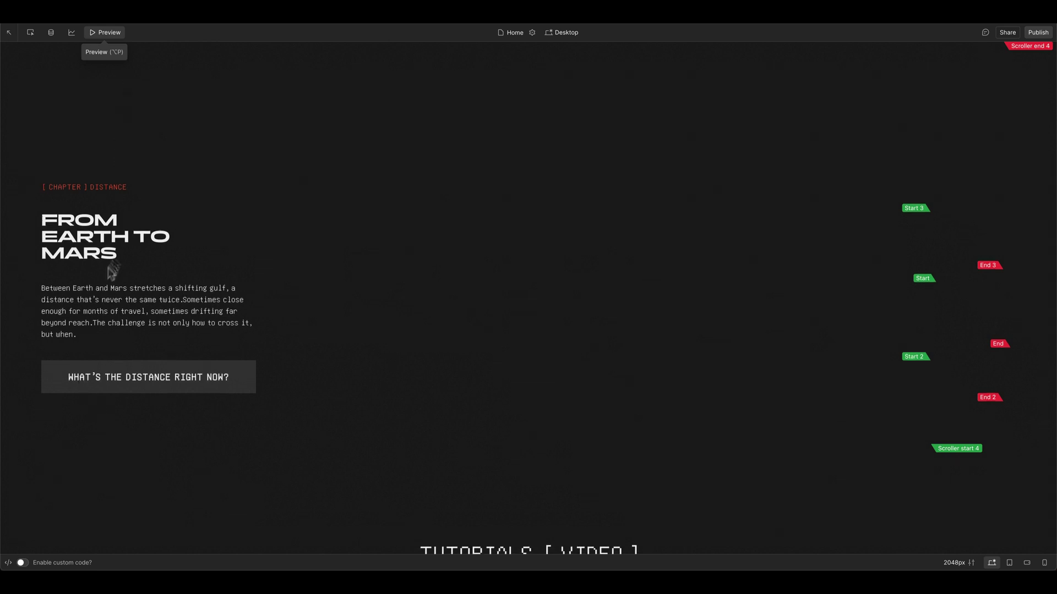
pyautogui.click(101, 29)
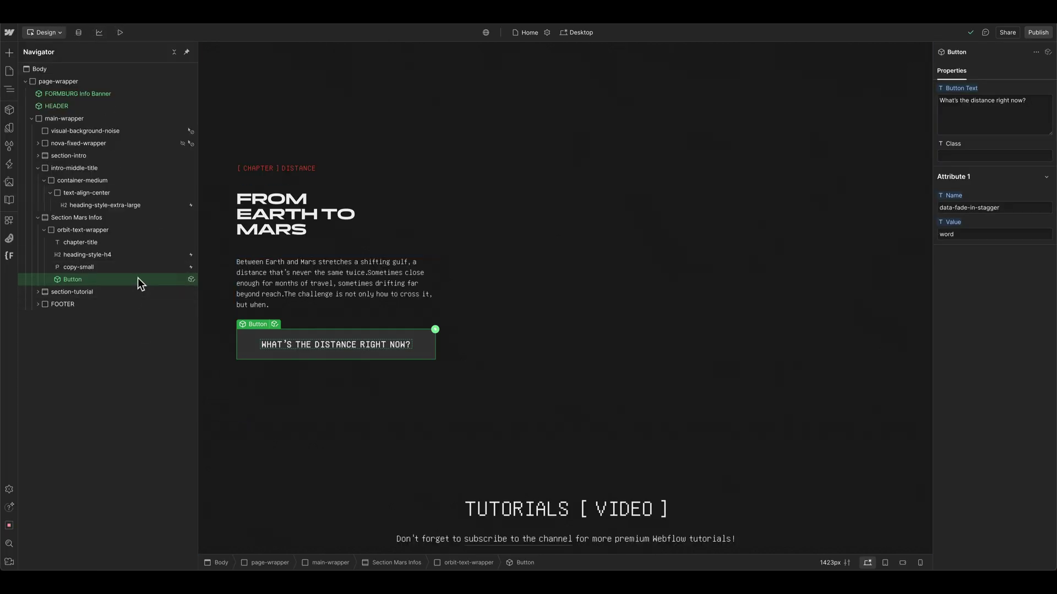
pyautogui.doubleClick(138, 279)
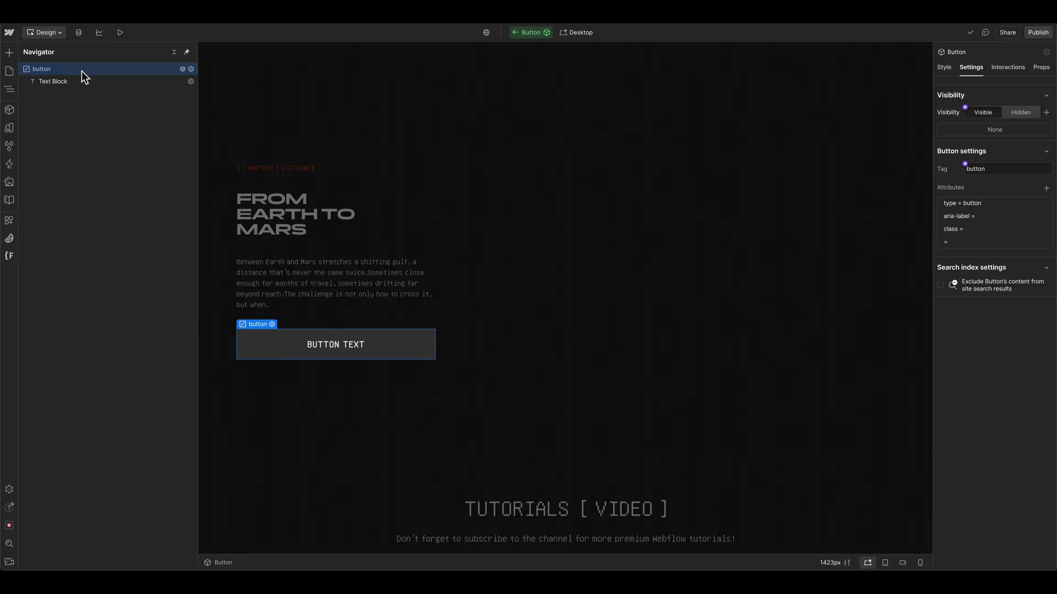
pyautogui.press('Escape')
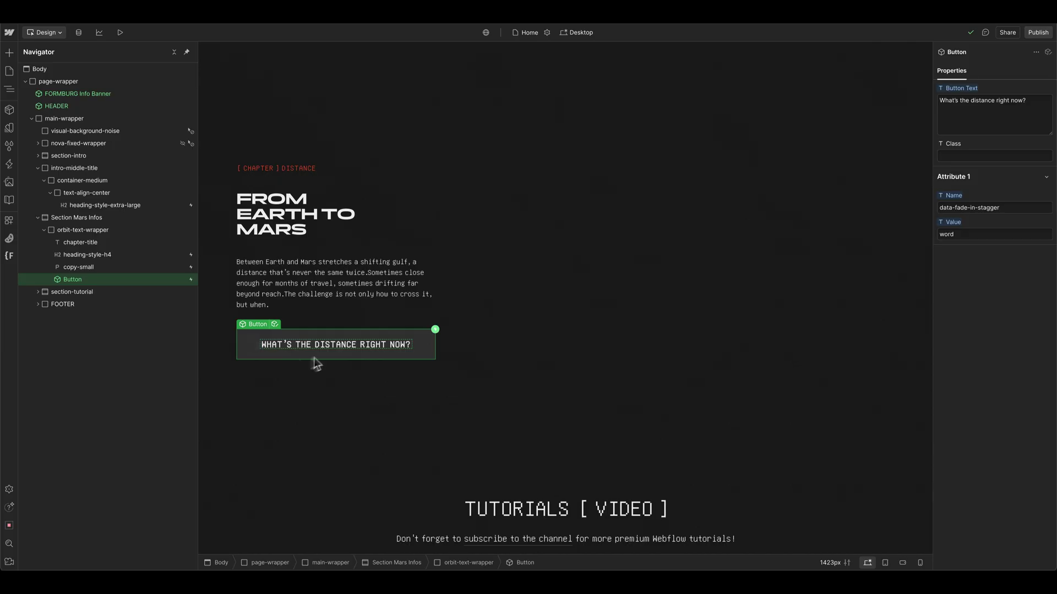
# Change the Button's attribute to data-fade-in with value element.
pyautogui.doubleClick(962, 234)
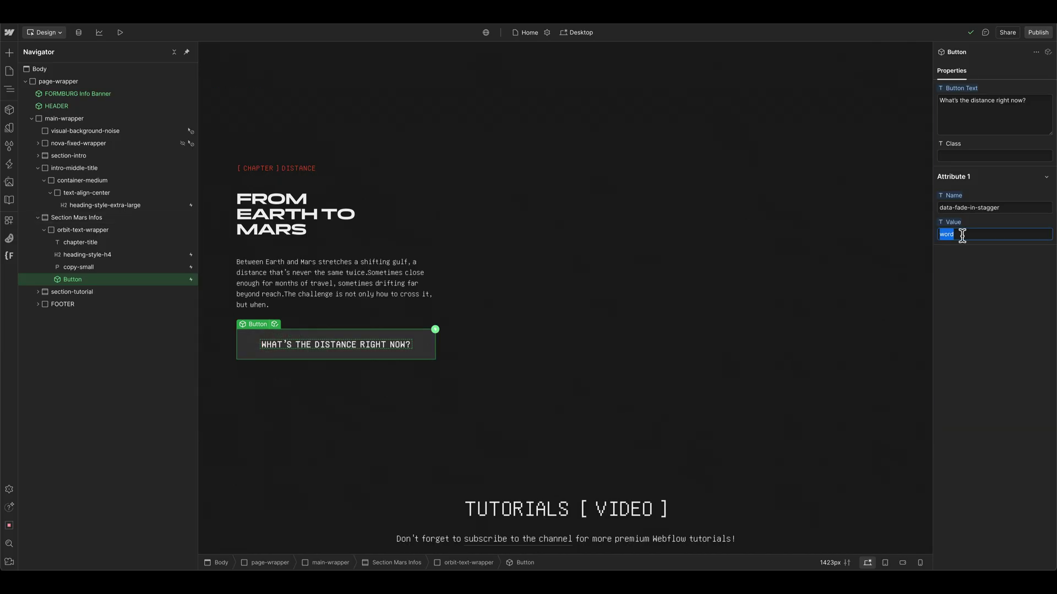
pyautogui.write('elem')
pyautogui.press('BackSpace')
pyautogui.press('BackSpace')
pyautogui.click(999, 208)
pyautogui.press('BackSpace')
pyautogui.press('BackSpace')
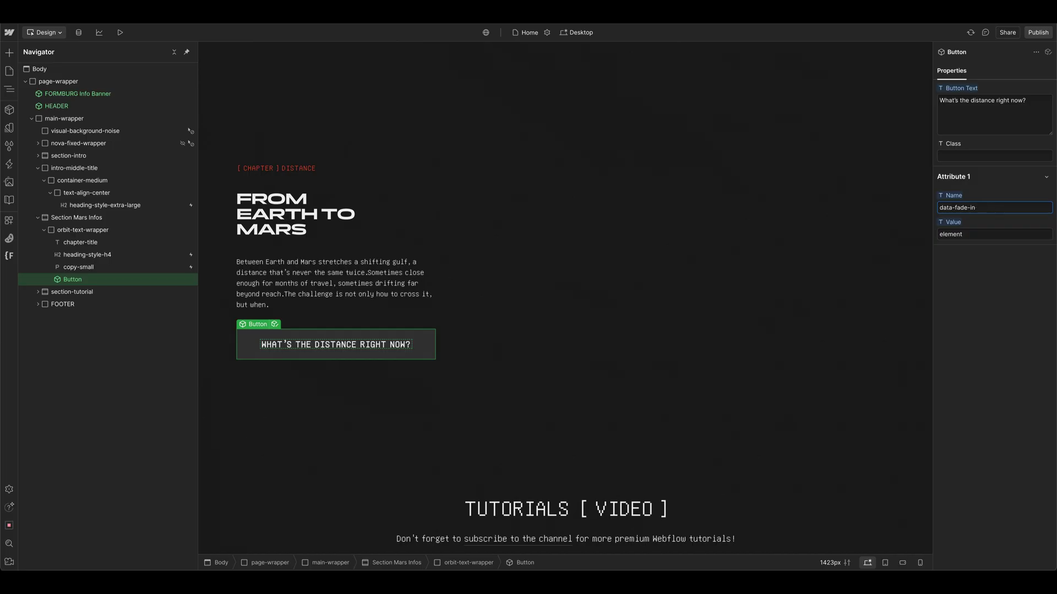
pyautogui.press('Return')
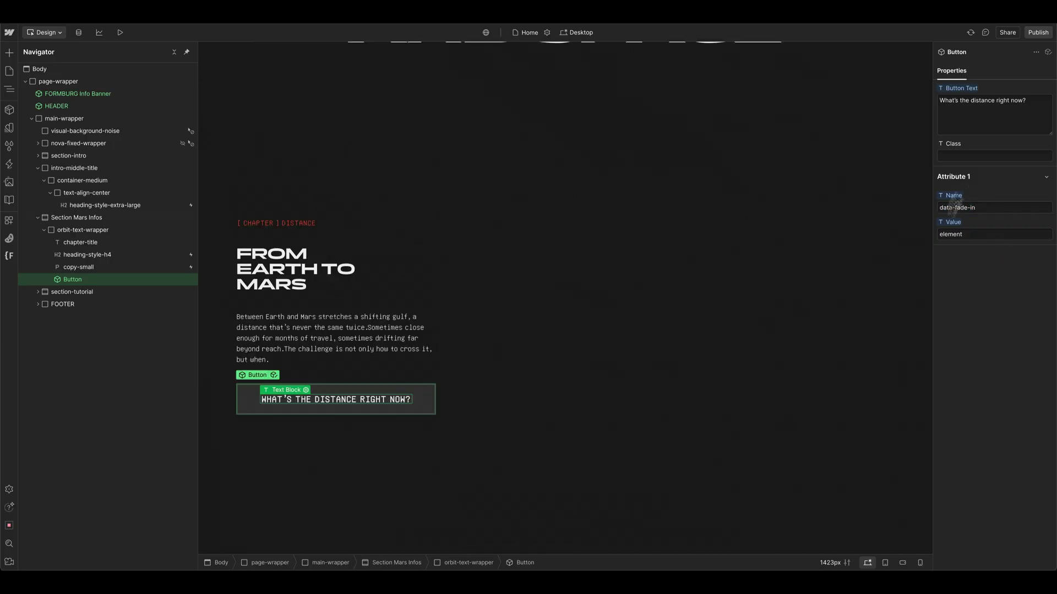
# Add a data-fade-in custom attribute with value element to the chapter title.
pyautogui.scroll(1, 301, 230)
pyautogui.click(302, 229)
pyautogui.click(293, 225)
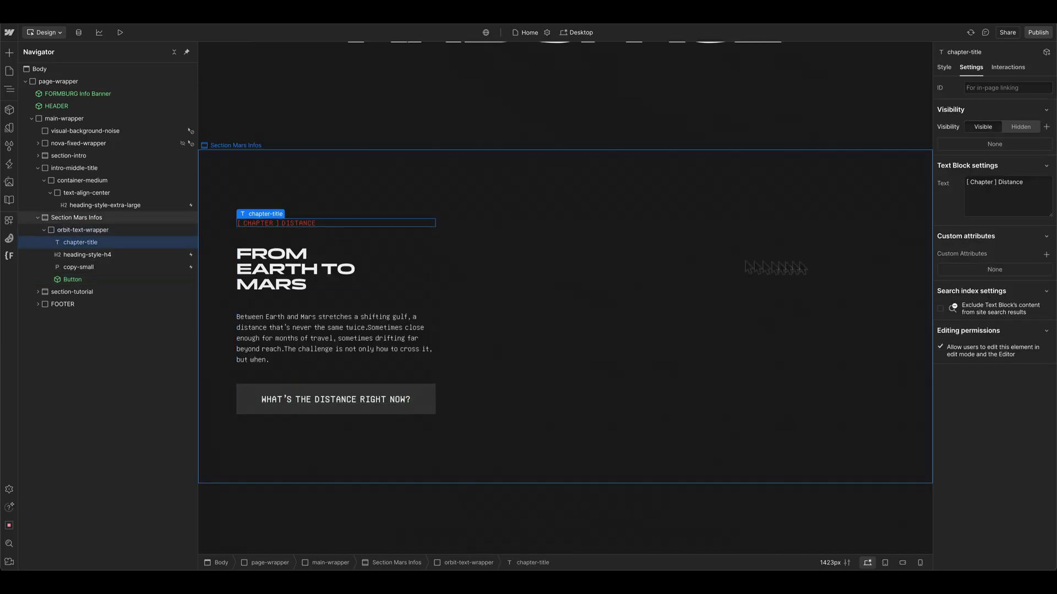
pyautogui.click(1045, 256)
pyautogui.write('data-fade-in')
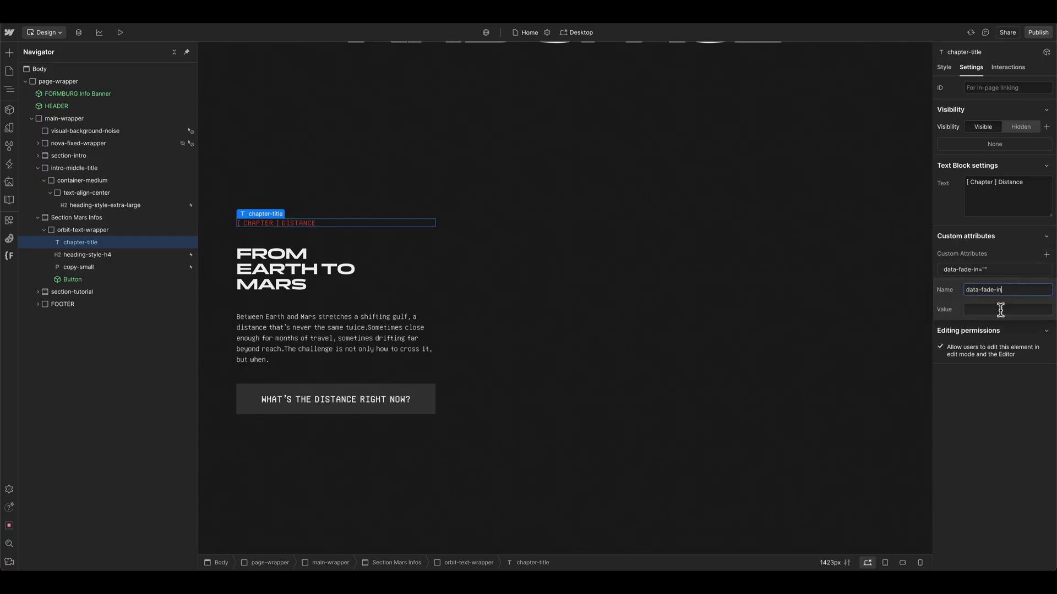
pyautogui.write('el')
# Duplicate the From Earth to Mars heading's word-stagger interaction.
pyautogui.click(391, 268)
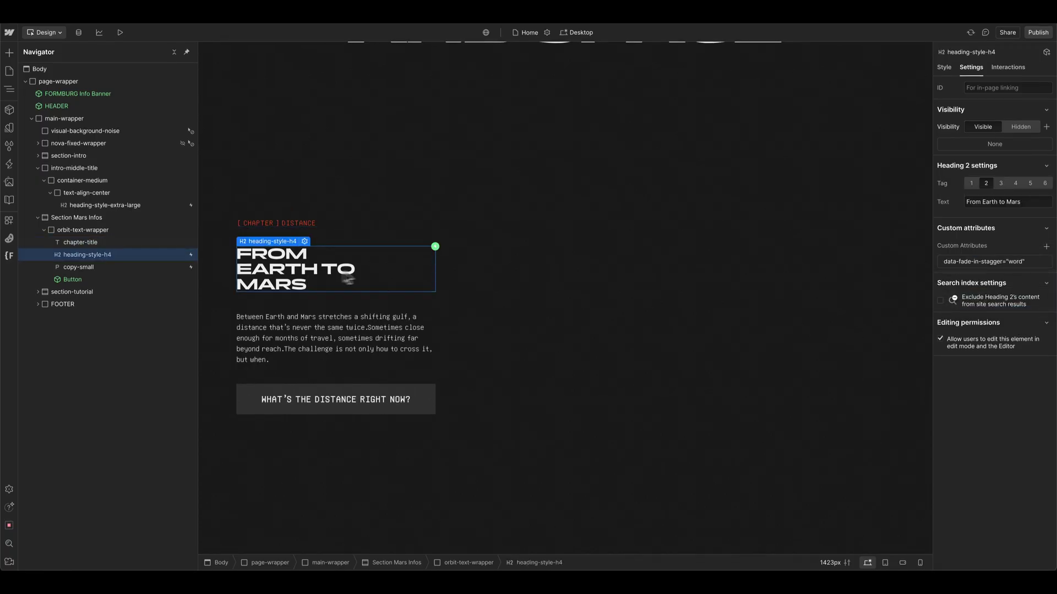
pyautogui.click(1007, 67)
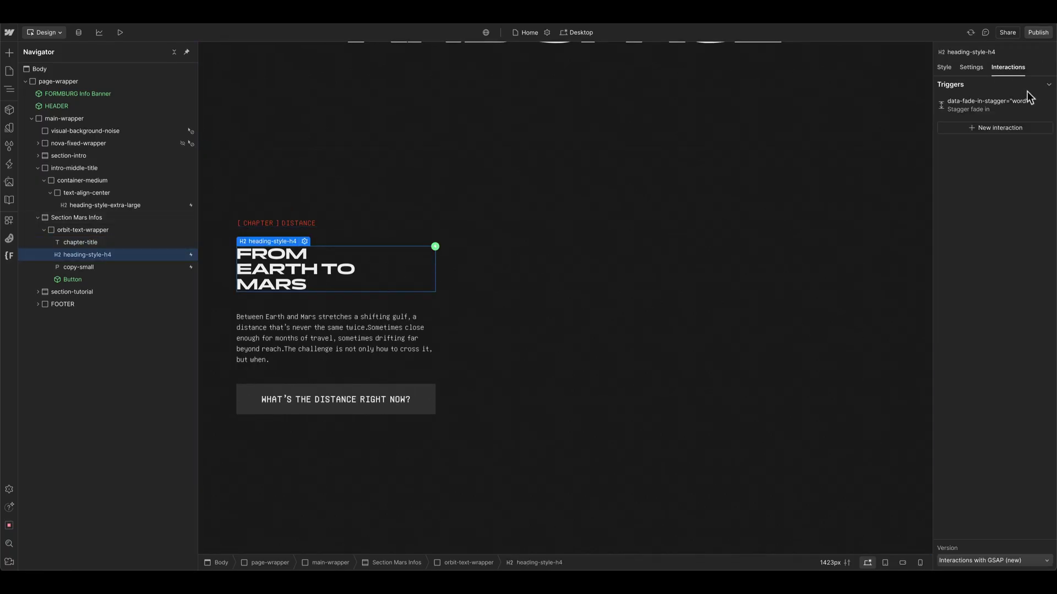
pyautogui.click(1049, 107)
pyautogui.click(1033, 134)
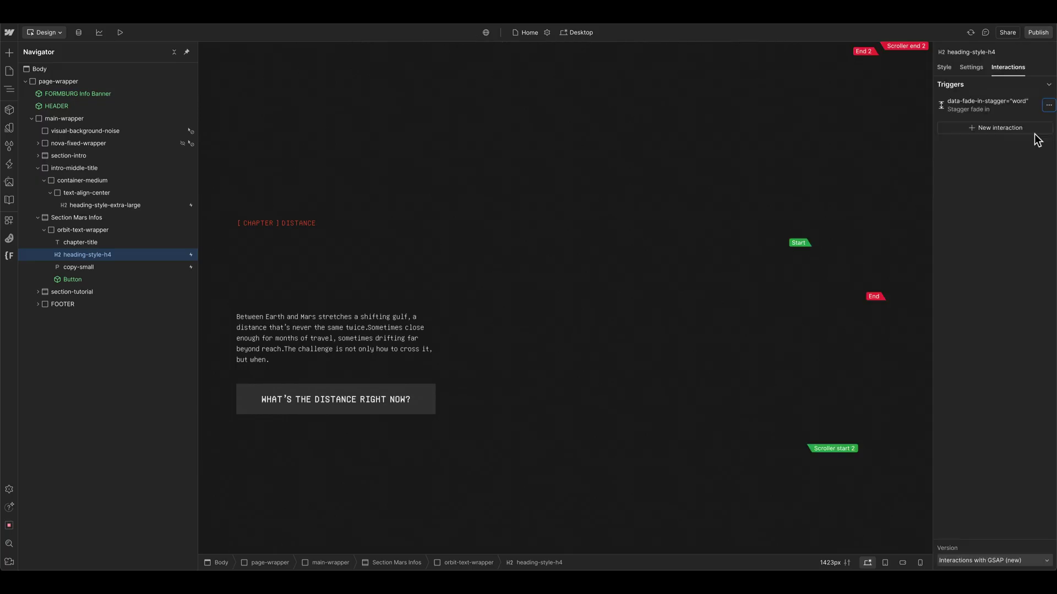
# Rename the copied interaction to data-fade-in="element".
pyautogui.click(980, 52)
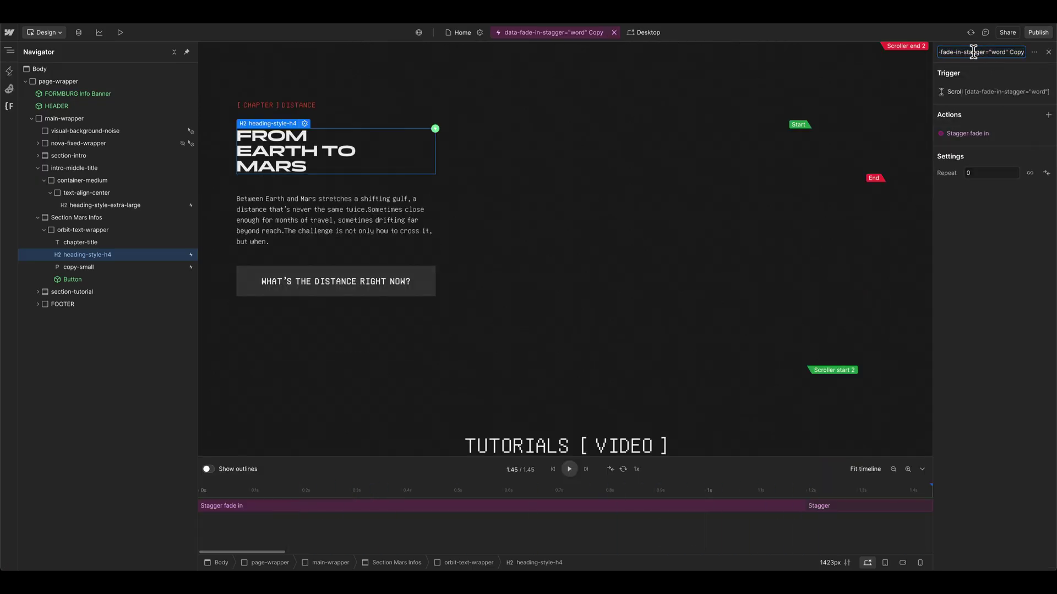
pyautogui.press('BackSpace')
pyautogui.press('BackSpace')
pyautogui.moveTo(981, 52); pyautogui.dragTo(991, 53)
pyautogui.write('el')
pyautogui.press('Return')
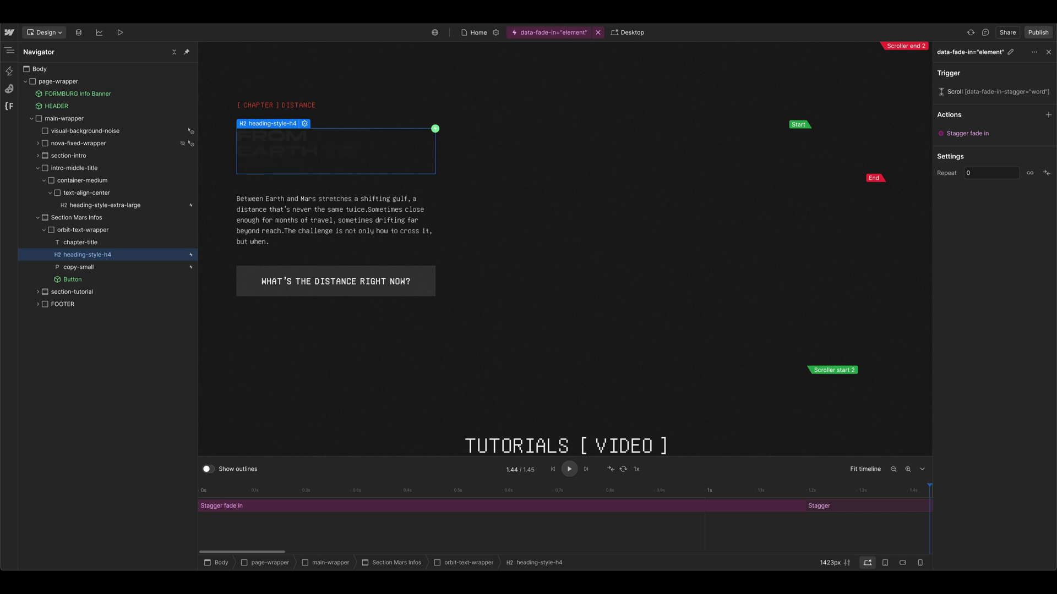
# Point the scroll trigger at attribute data-fade-in with value element.
pyautogui.click(976, 92)
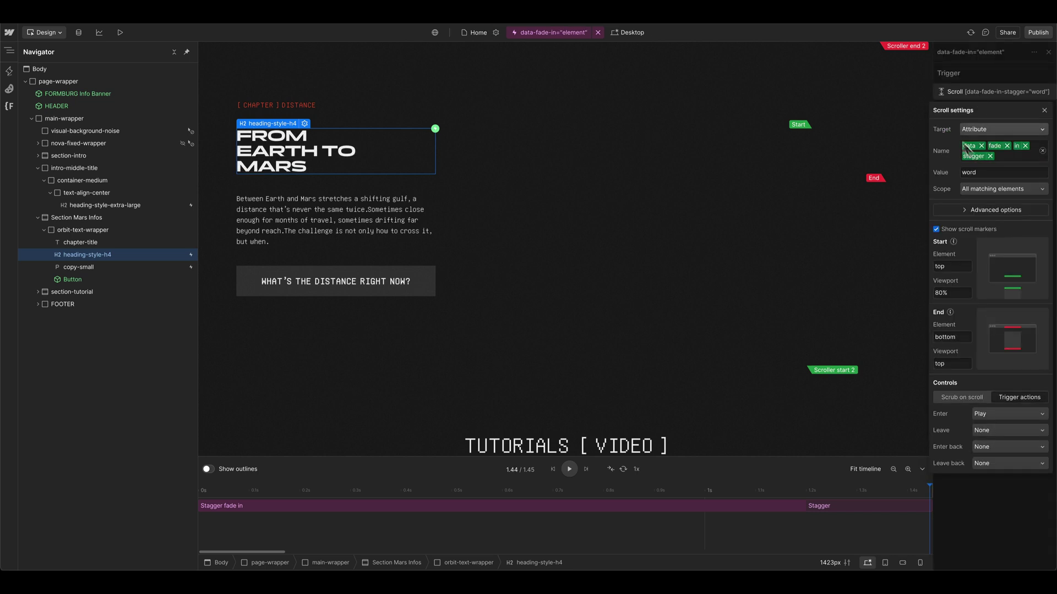
pyautogui.click(1041, 151)
pyautogui.write('data-fade-in')
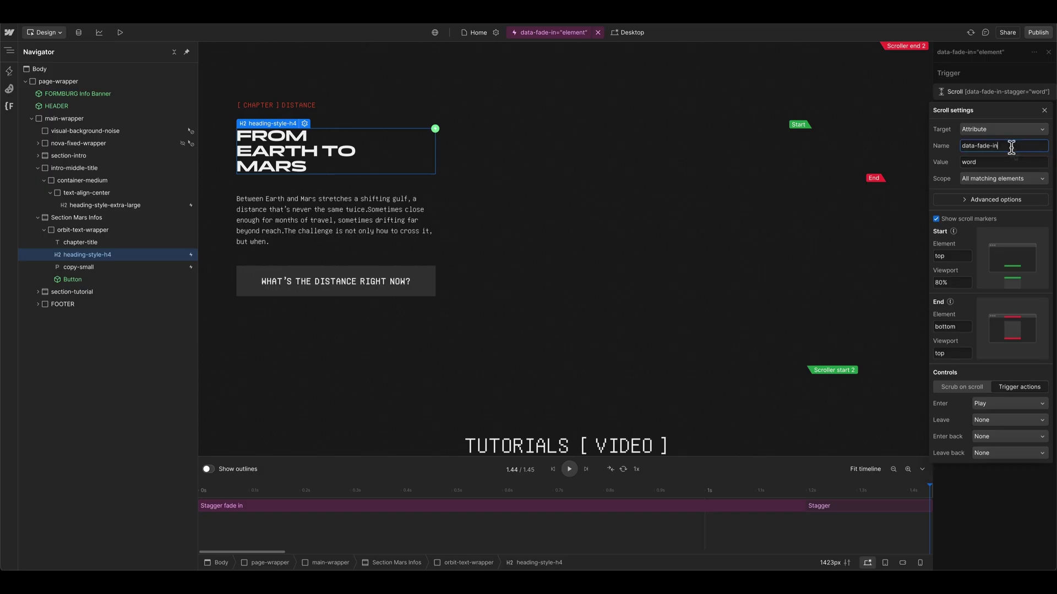
pyautogui.click(1007, 161)
pyautogui.write('element')
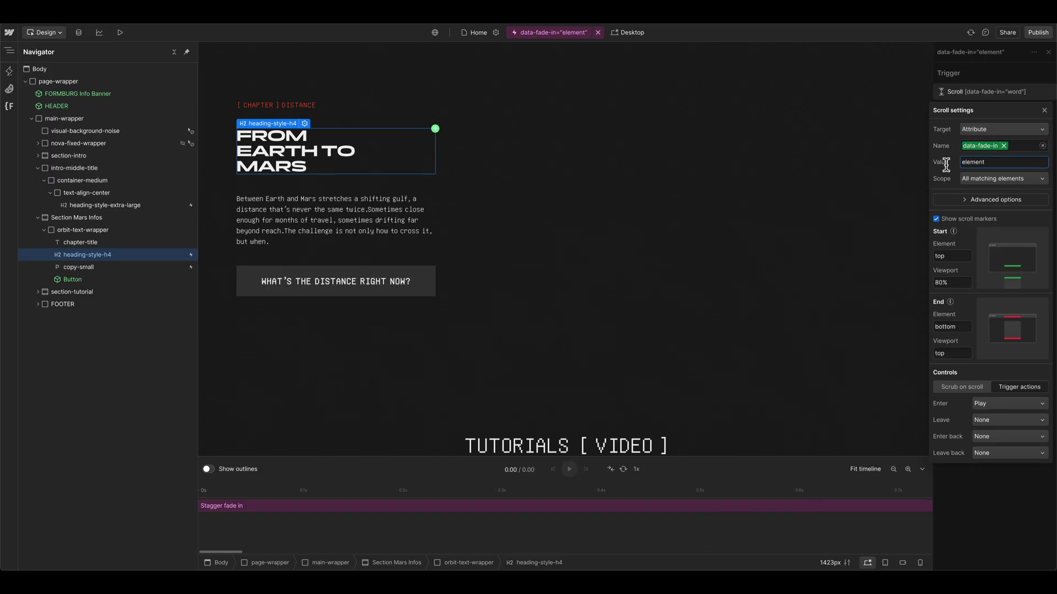
# Rename the Stagger fade in action to 'fade in'.
pyautogui.click(985, 90)
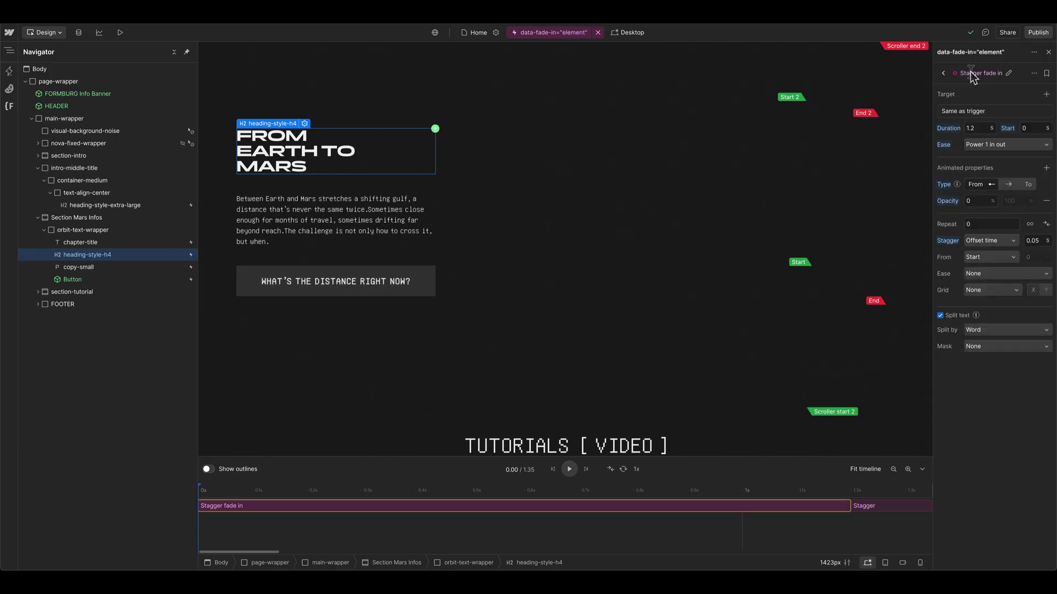
pyautogui.click(976, 73)
pyautogui.doubleClick(976, 73)
pyautogui.press('BackSpace')
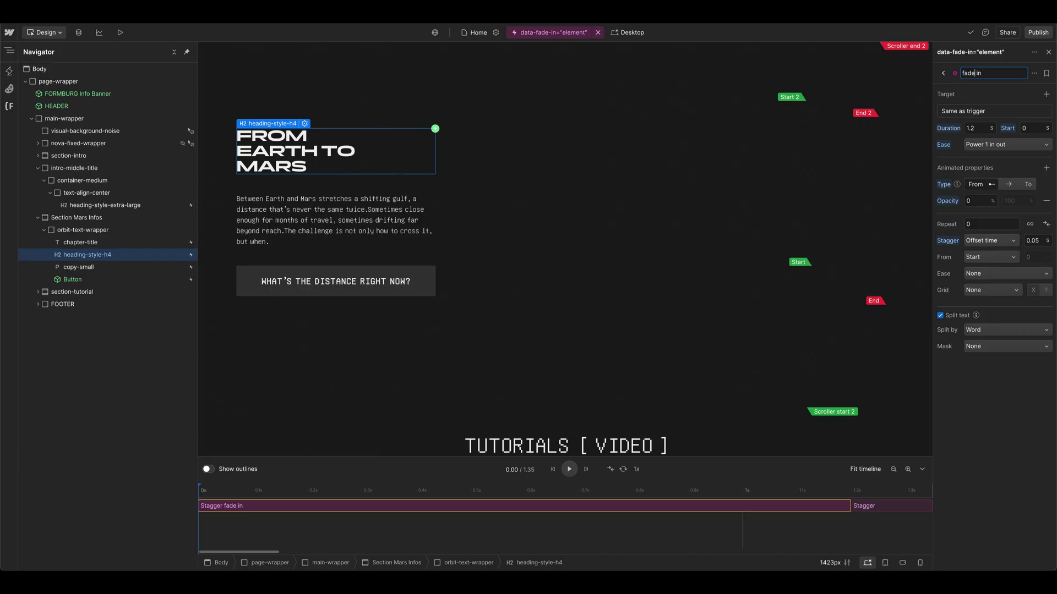
pyautogui.press('Return')
# Turn off Split text, reset Stagger to None, and check it in preview.
pyautogui.click(955, 314)
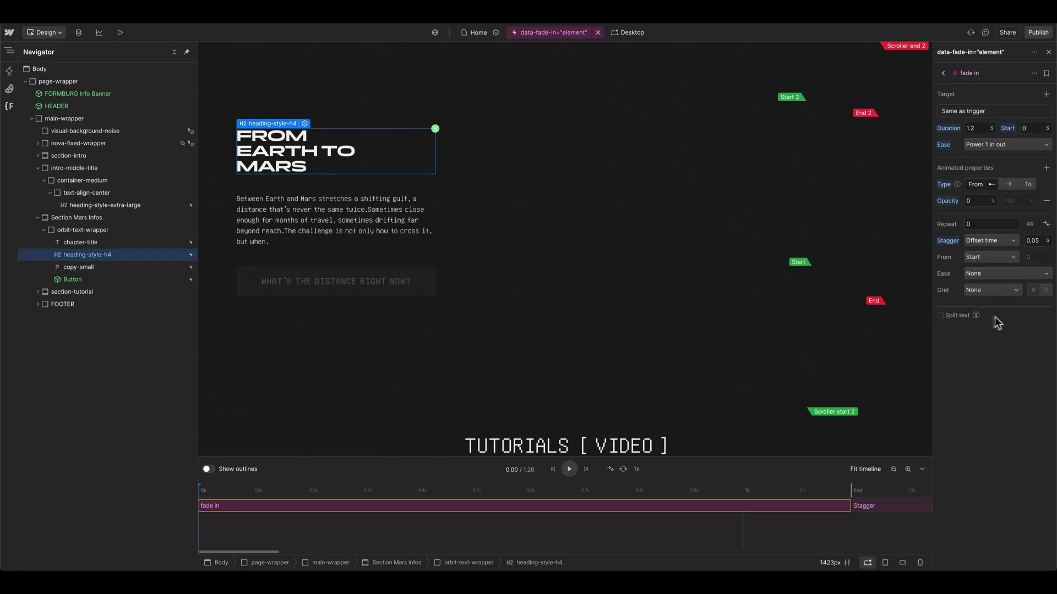
pyautogui.click(948, 241)
pyautogui.click(950, 255)
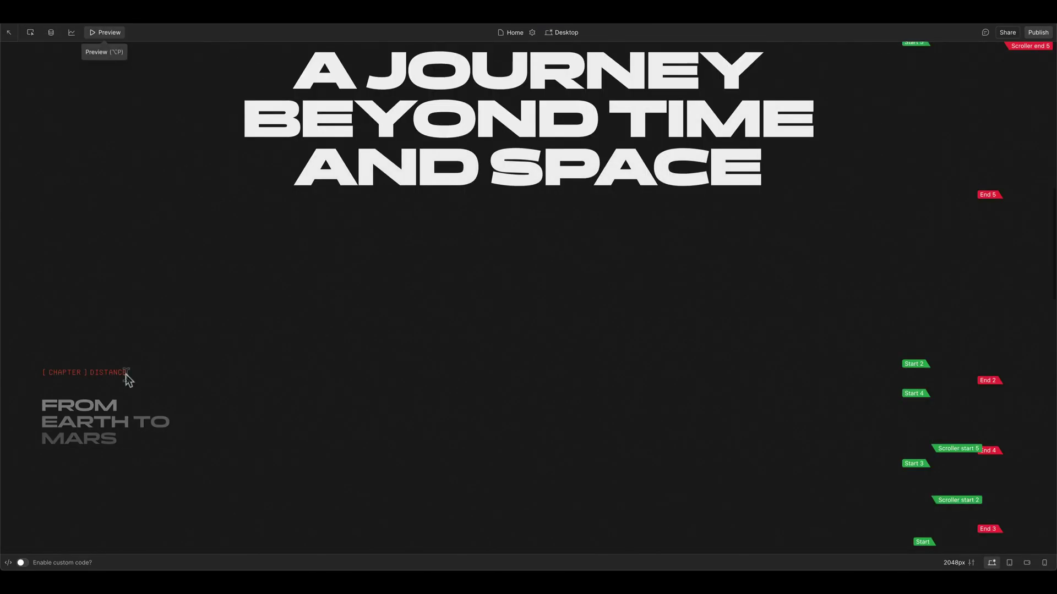
pyautogui.scroll(-3, 137, 385)
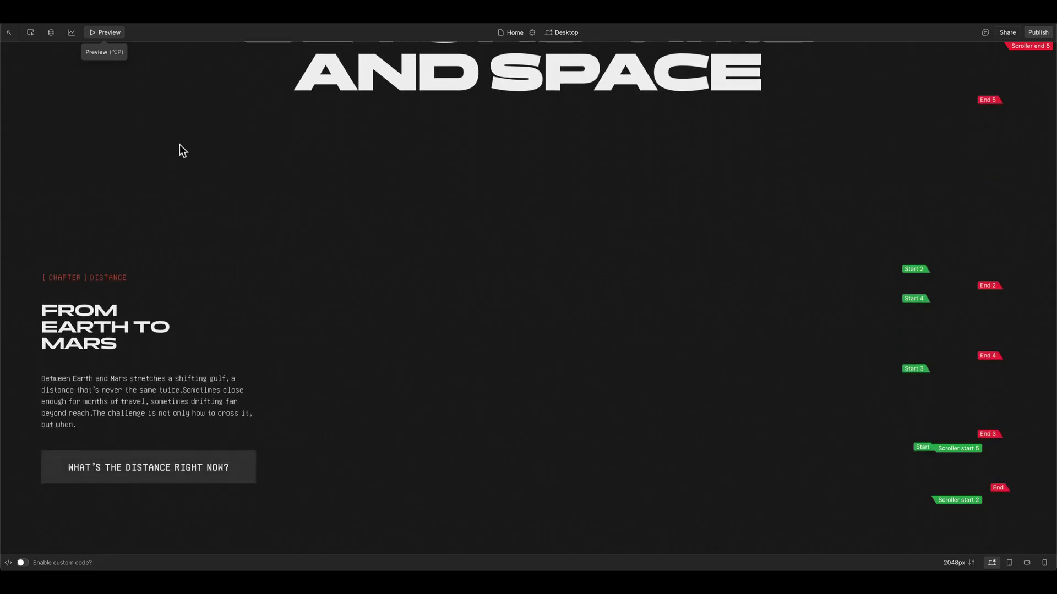
pyautogui.hotkey('alt', 'p')
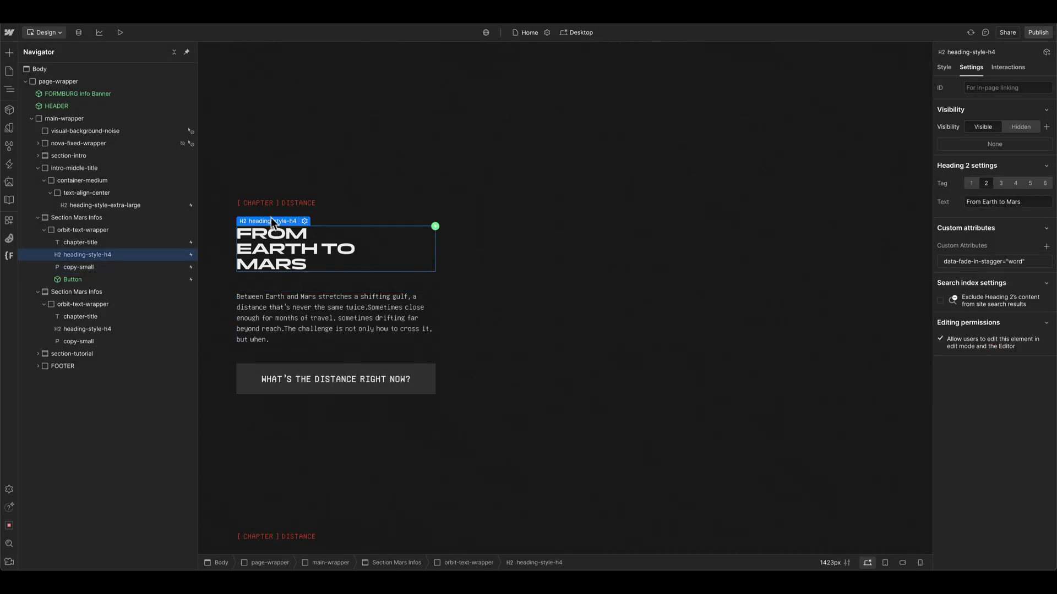
# Add data-fade-in-stagger with value word to the second section's orbit-text-wrapper.
pyautogui.click(286, 327)
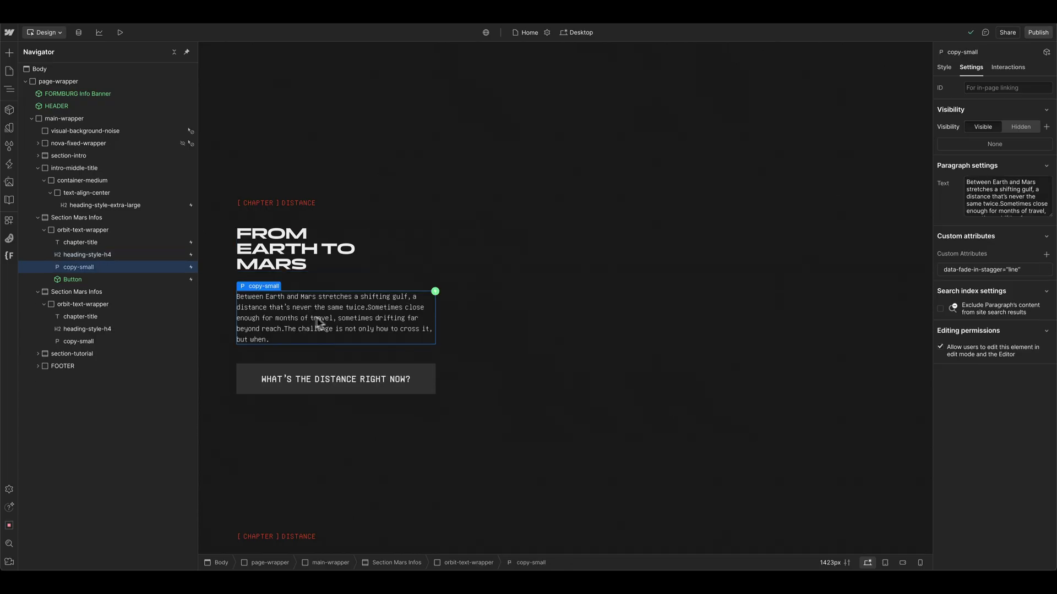
pyautogui.click(315, 369)
pyautogui.scroll(-5, 482, 341)
pyautogui.click(95, 304)
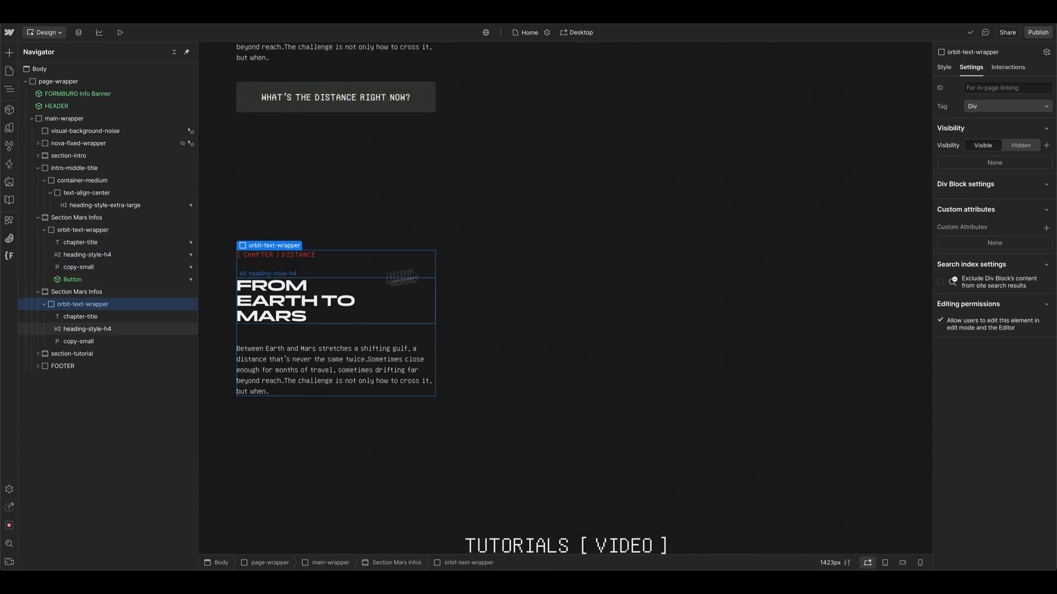
pyautogui.click(1046, 228)
pyautogui.write('data-fade-in-stagger')
pyautogui.press('Tab')
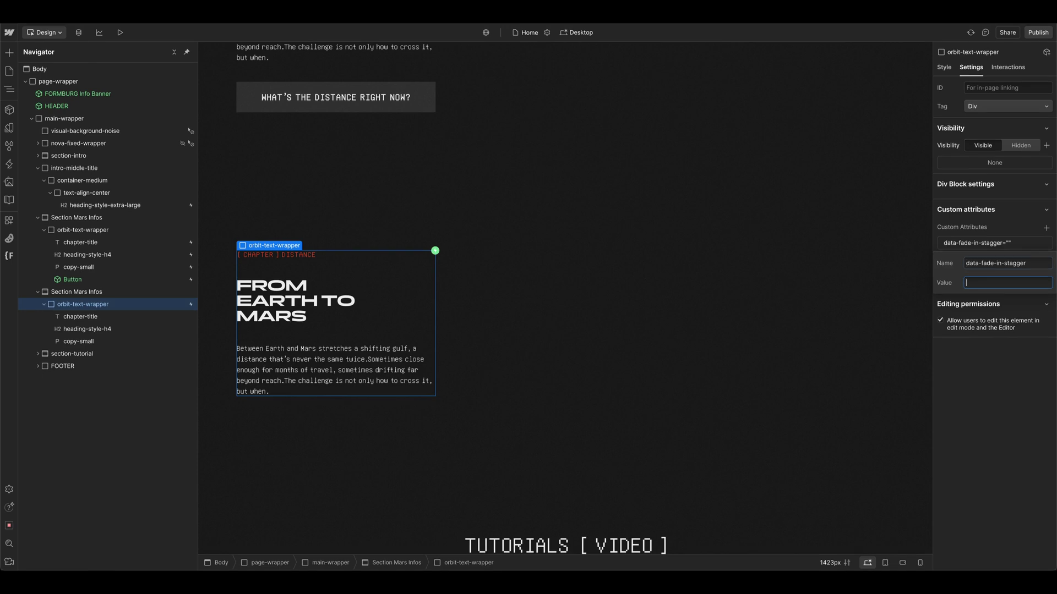
pyautogui.write('word')
# Check the second section's title and paragraph, then preview the scroll fade-ins.
pyautogui.click(113, 316)
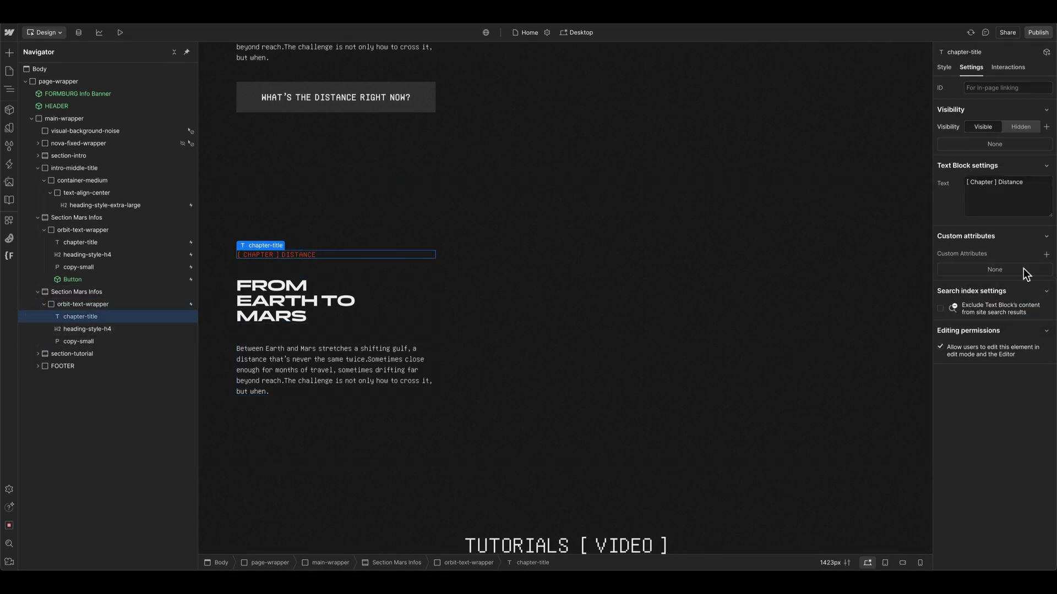
pyautogui.click(116, 345)
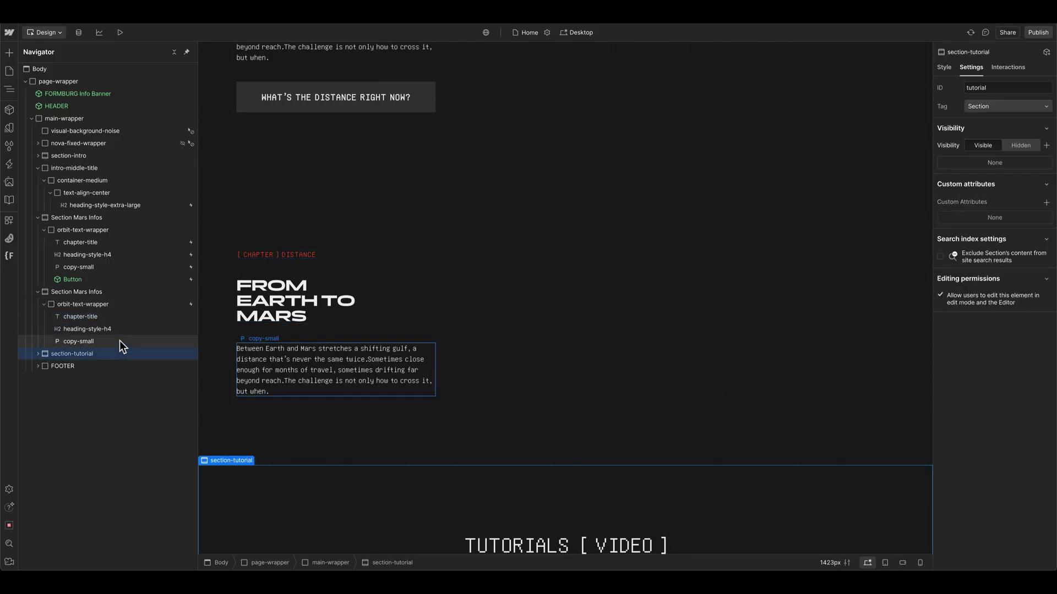
pyautogui.click(121, 319)
pyautogui.click(121, 33)
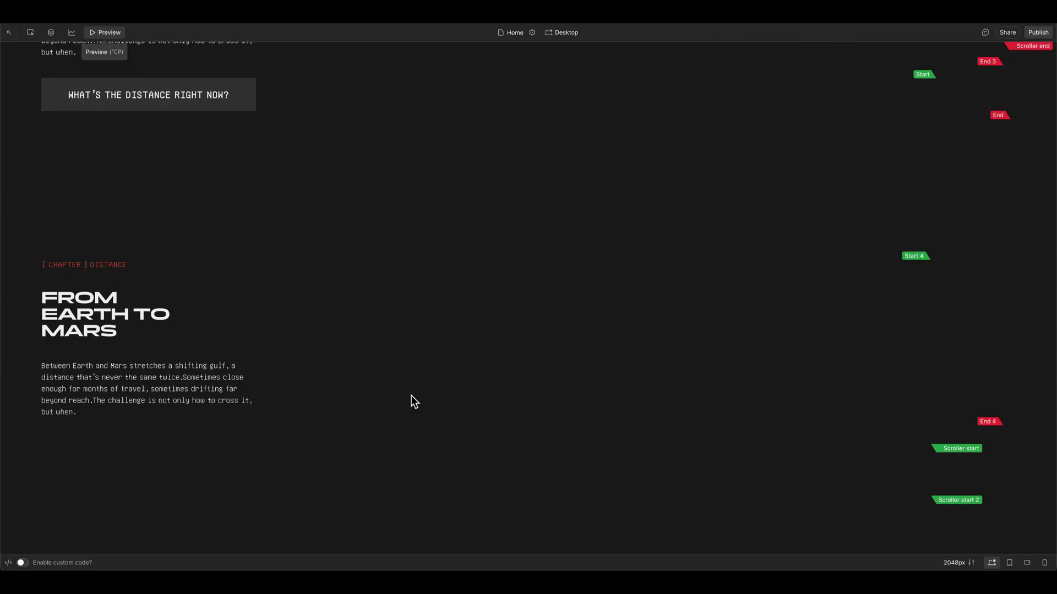
# Exit preview and reselect the second section's orbit-text-wrapper to confirm its data-fade-in-stagger="word".
pyautogui.hotkey('alt', 'p')
pyautogui.click(118, 303)
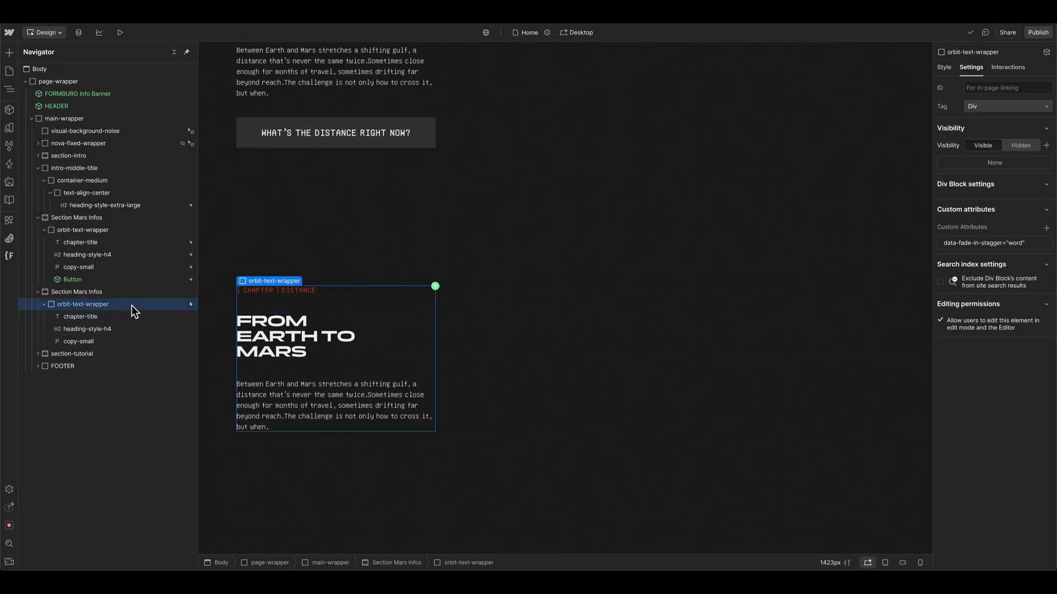
pyautogui.click(130, 318)
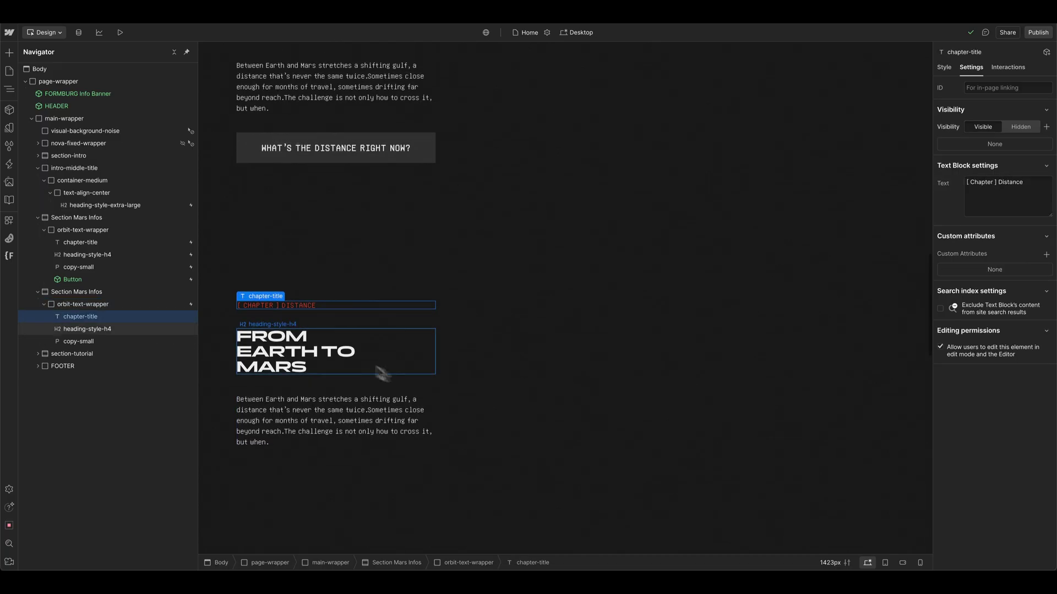
pyautogui.press('Up')
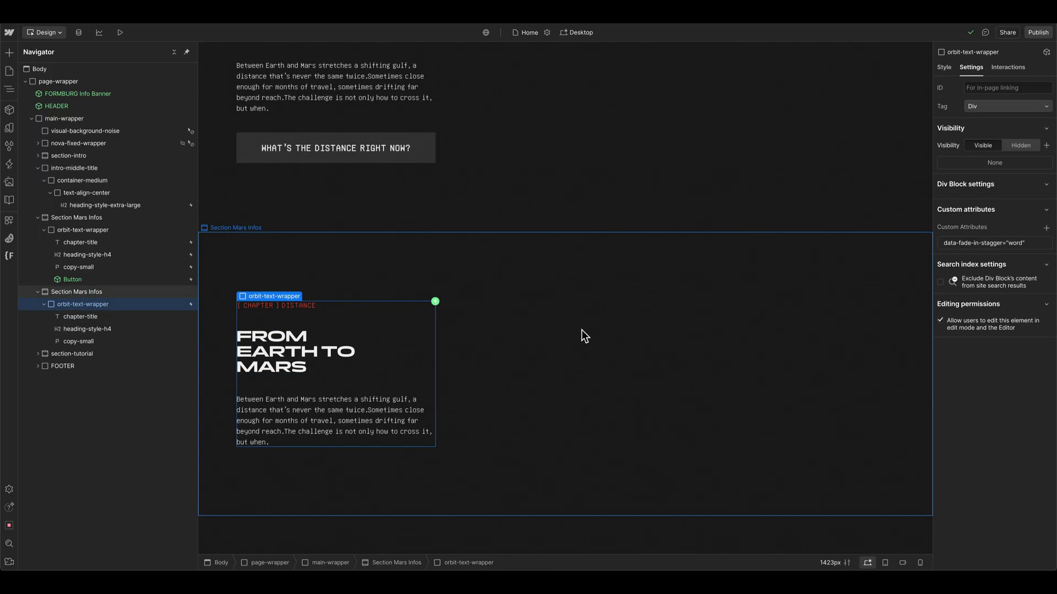